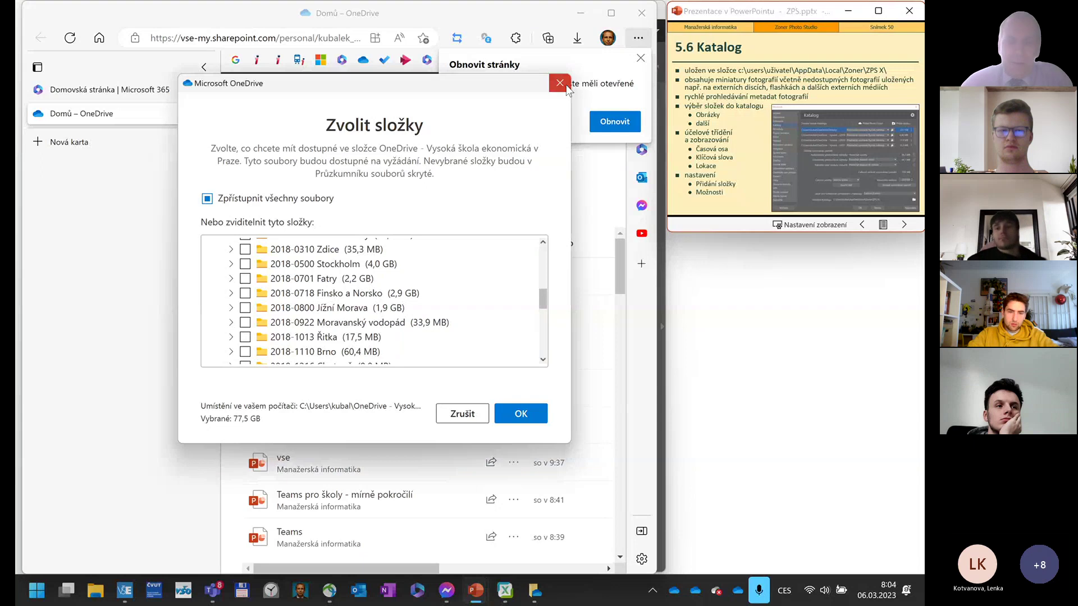
Close the OneDrive folder selection dialog and switch to Zoner Photo Studio X, showing the beginning of the folder tree.
{"action": "left_click", "coordinate": [561, 84]}
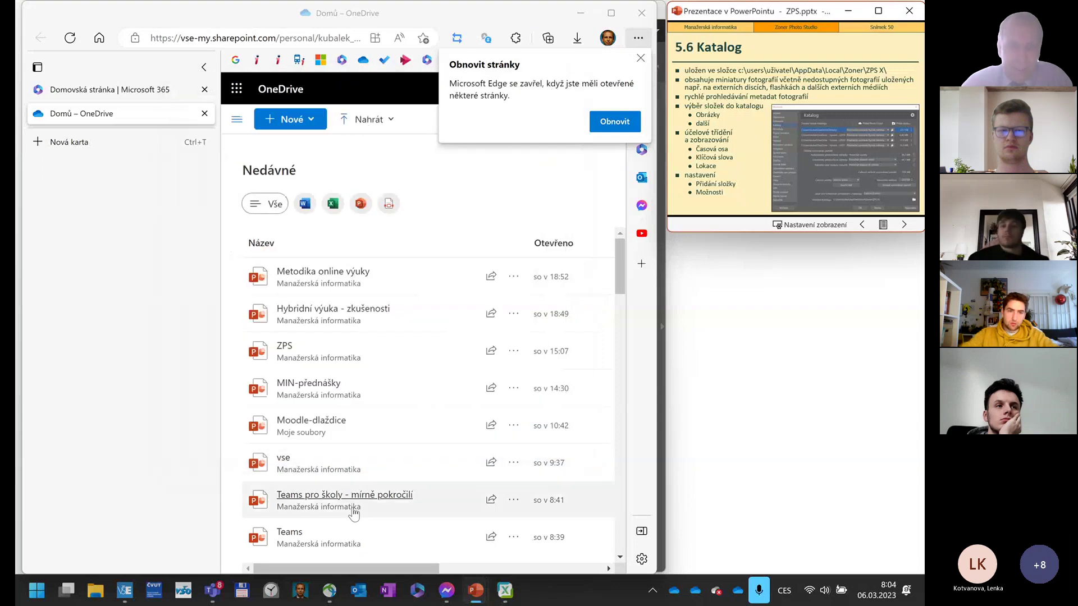
{"action": "left_click", "coordinate": [505, 590]}
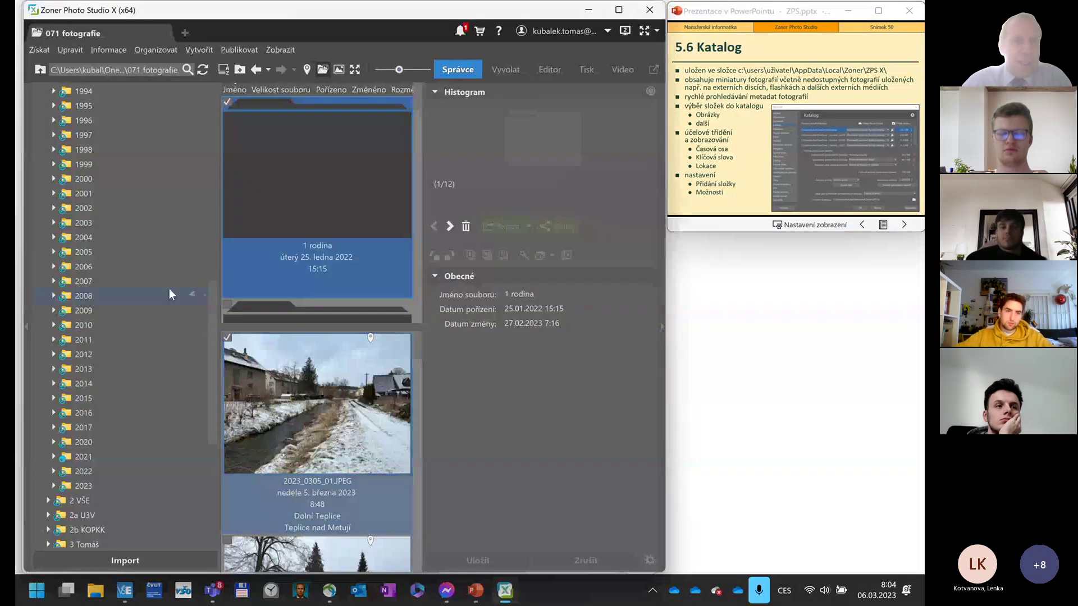
{"action": "scroll", "coordinate": [170, 267], "scroll_direction": "up", "scroll_amount": 4}
{"action": "scroll", "coordinate": [167, 264], "scroll_direction": "up", "scroll_amount": 9}
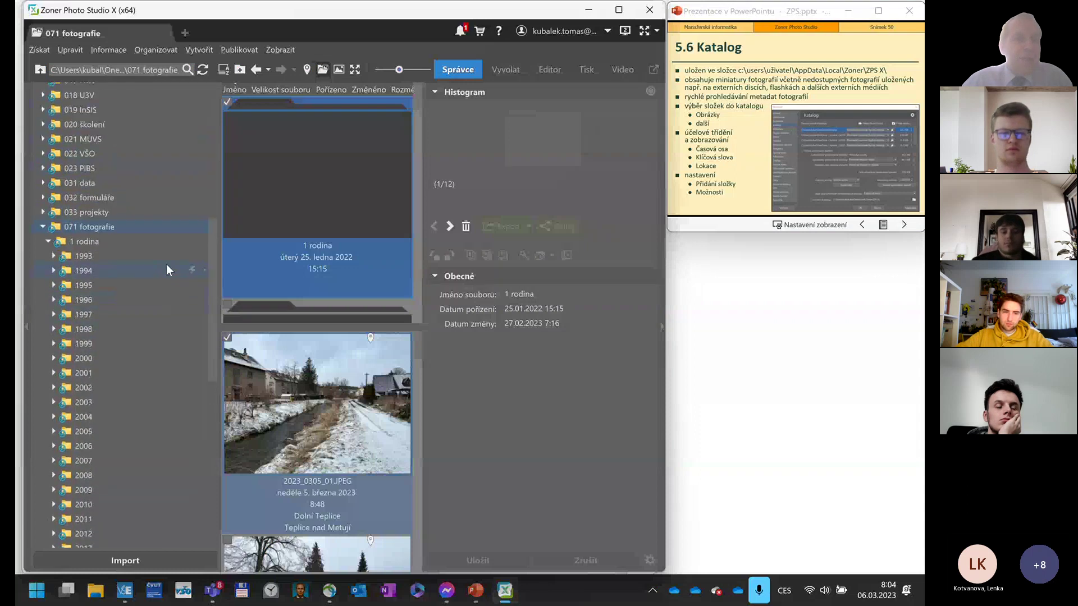
{"action": "scroll", "coordinate": [166, 264], "scroll_direction": "up", "scroll_amount": 1}
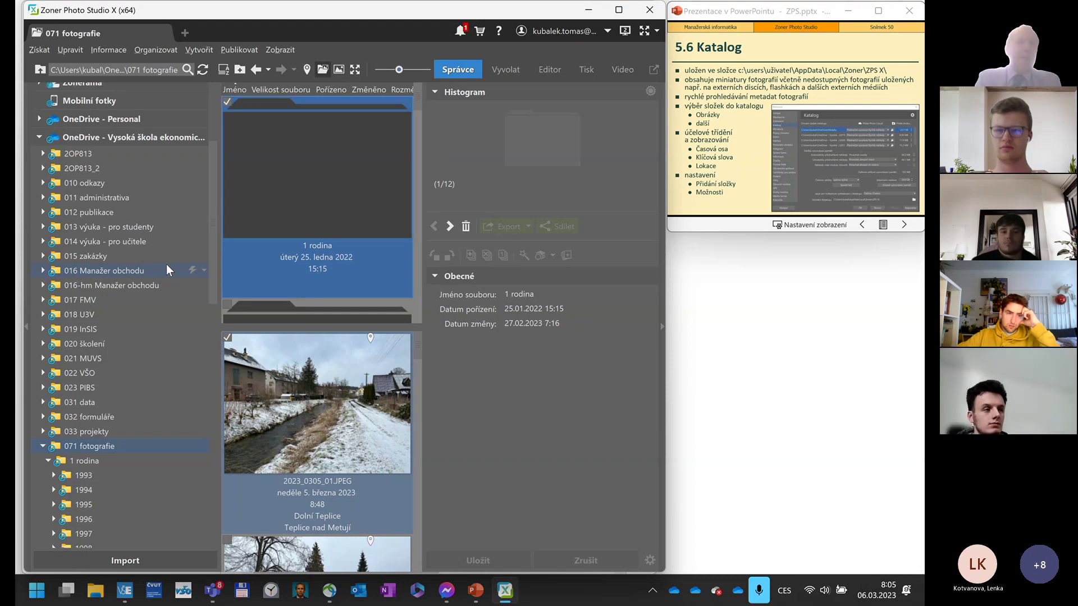
{"action": "scroll", "coordinate": [174, 243], "scroll_direction": "up", "scroll_amount": 1}
{"action": "scroll", "coordinate": [173, 247], "scroll_direction": "up", "scroll_amount": 3}
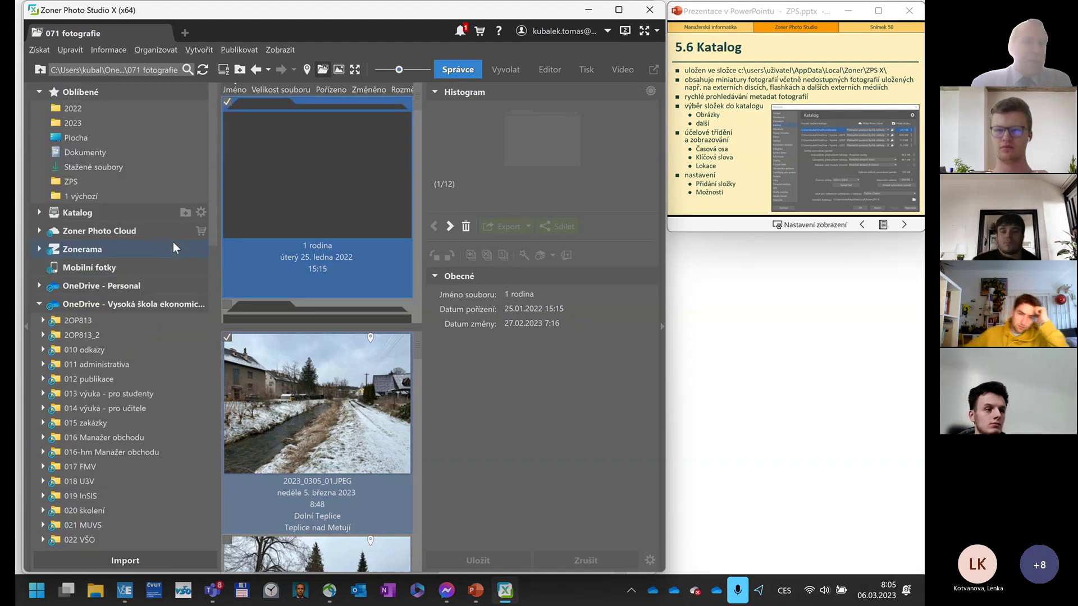
Look through the Zonerama albums in the folder tree and collapse the OneDrive - Vysoká škola ekonomická branch.
{"action": "mouse_move", "coordinate": [174, 242]}
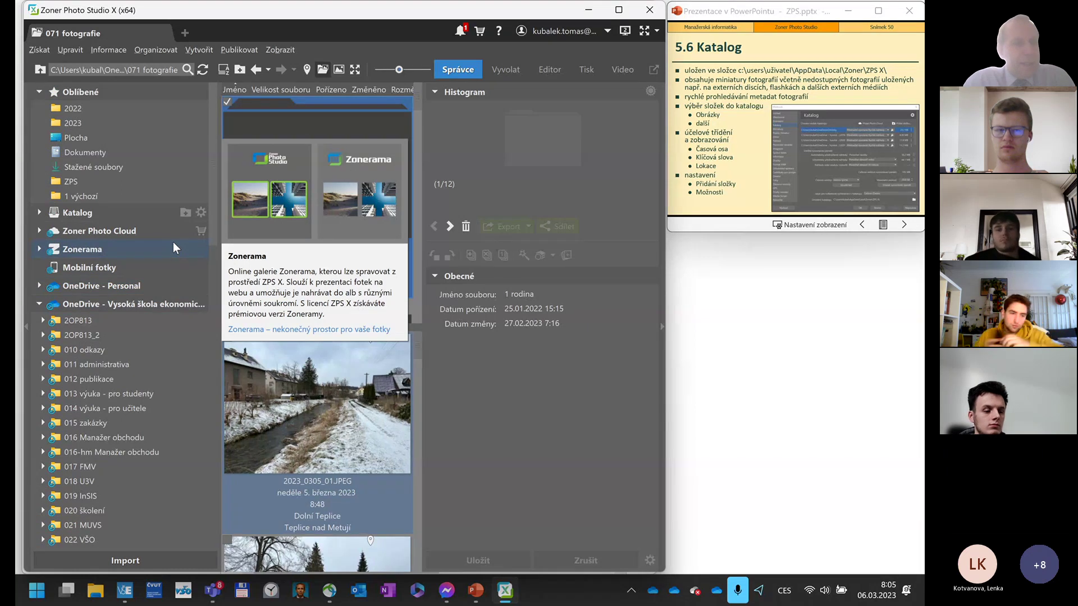
{"action": "left_click", "coordinate": [39, 249]}
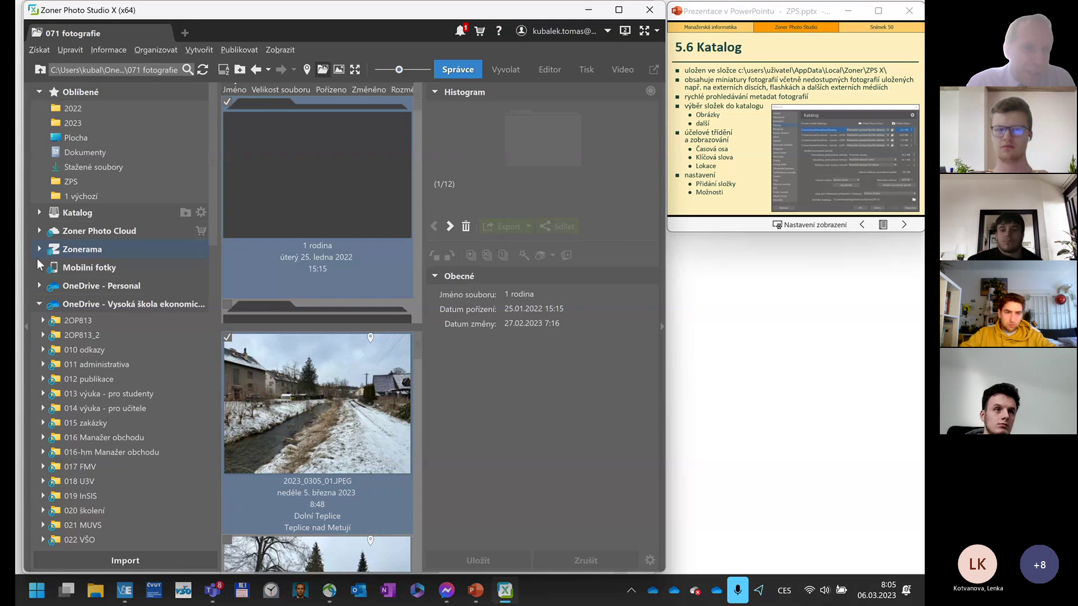
{"action": "left_click", "coordinate": [39, 305]}
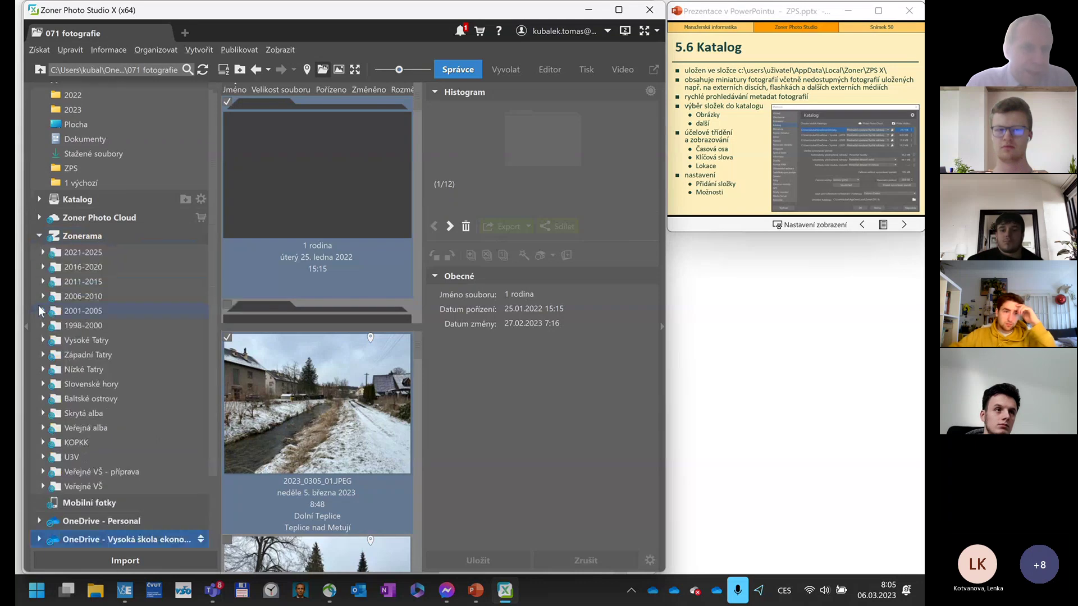
{"action": "left_click", "coordinate": [39, 238]}
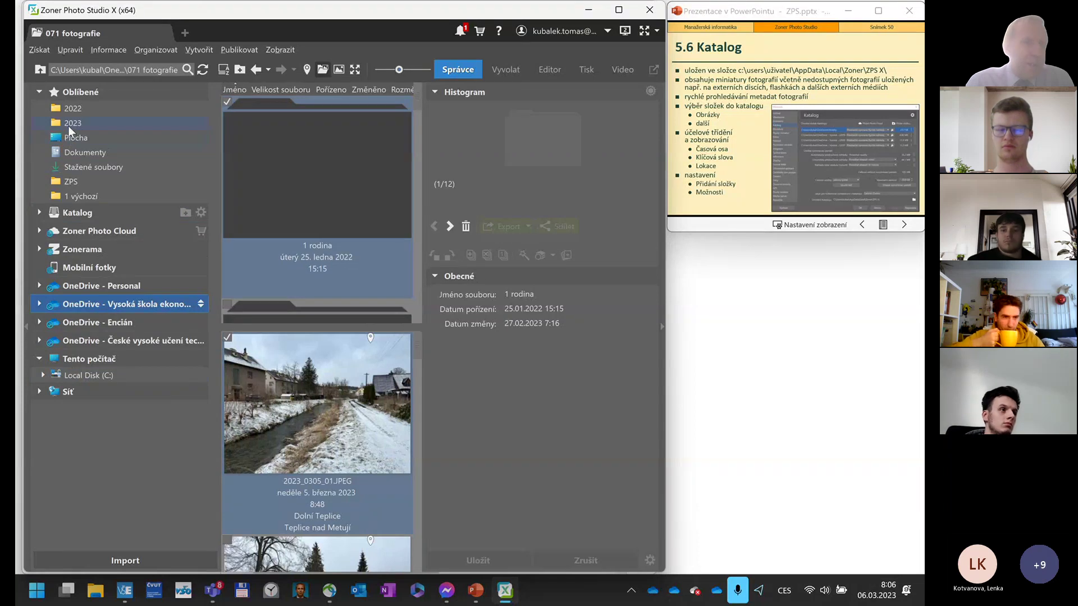
Expand Local Disk (C:) and Users down to the subfolders of the current user's profile folder.
{"action": "left_click", "coordinate": [44, 376]}
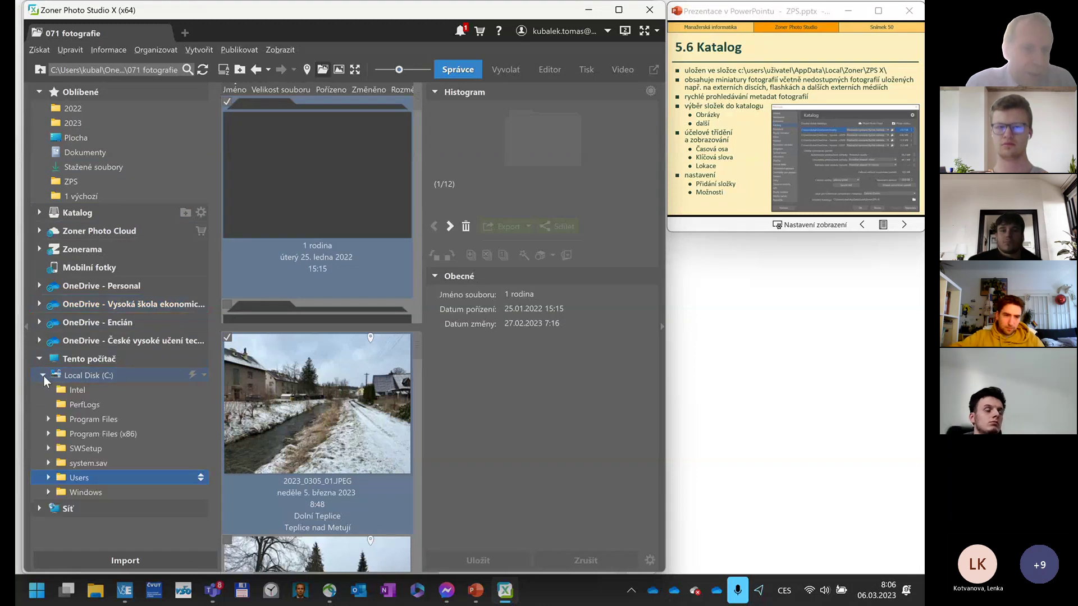
{"action": "left_click", "coordinate": [52, 478]}
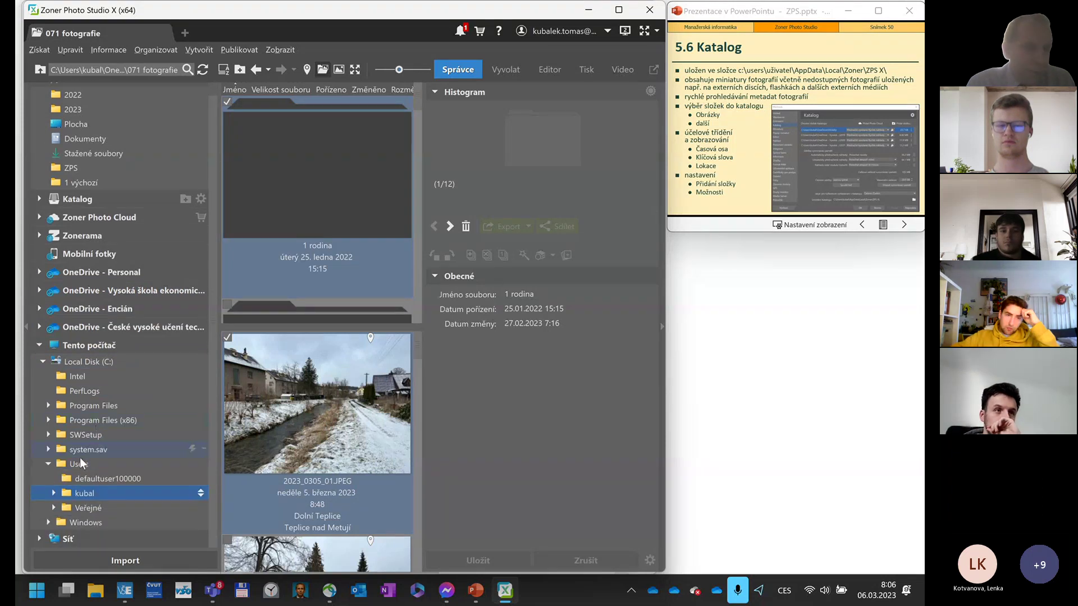
{"action": "left_click", "coordinate": [54, 492]}
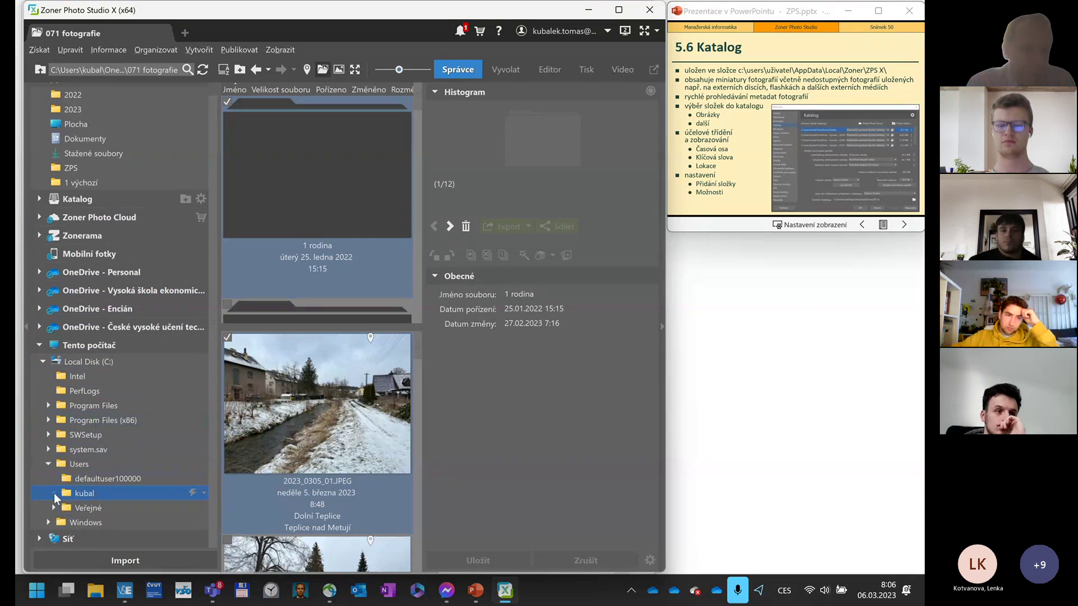
{"action": "scroll", "coordinate": [77, 449], "scroll_direction": "down", "scroll_amount": 1}
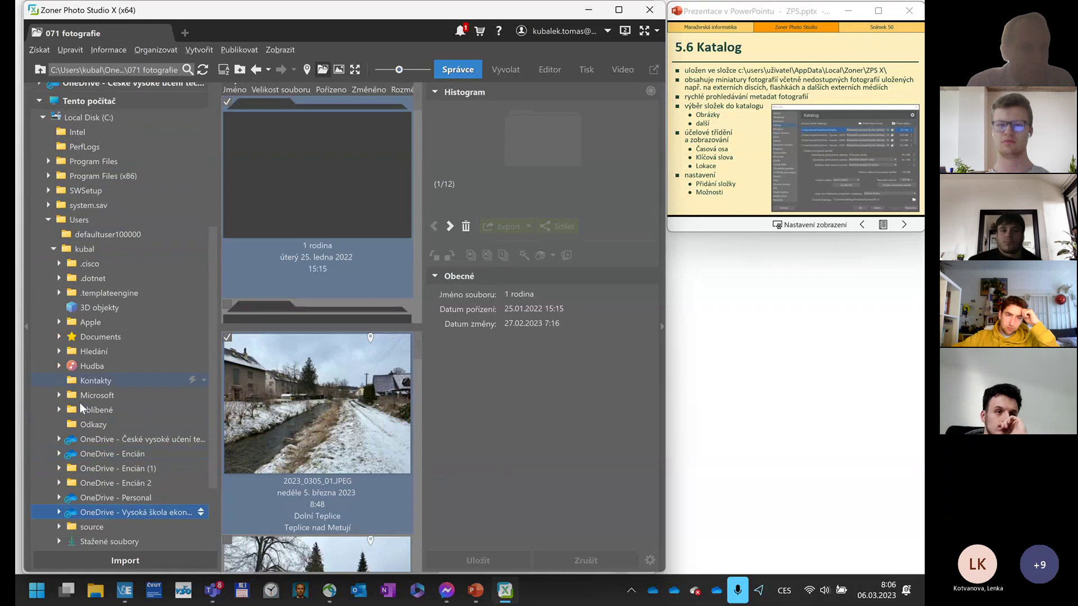
{"action": "scroll", "coordinate": [98, 409], "scroll_direction": "down", "scroll_amount": 1}
{"action": "scroll", "coordinate": [103, 414], "scroll_direction": "down", "scroll_amount": 1}
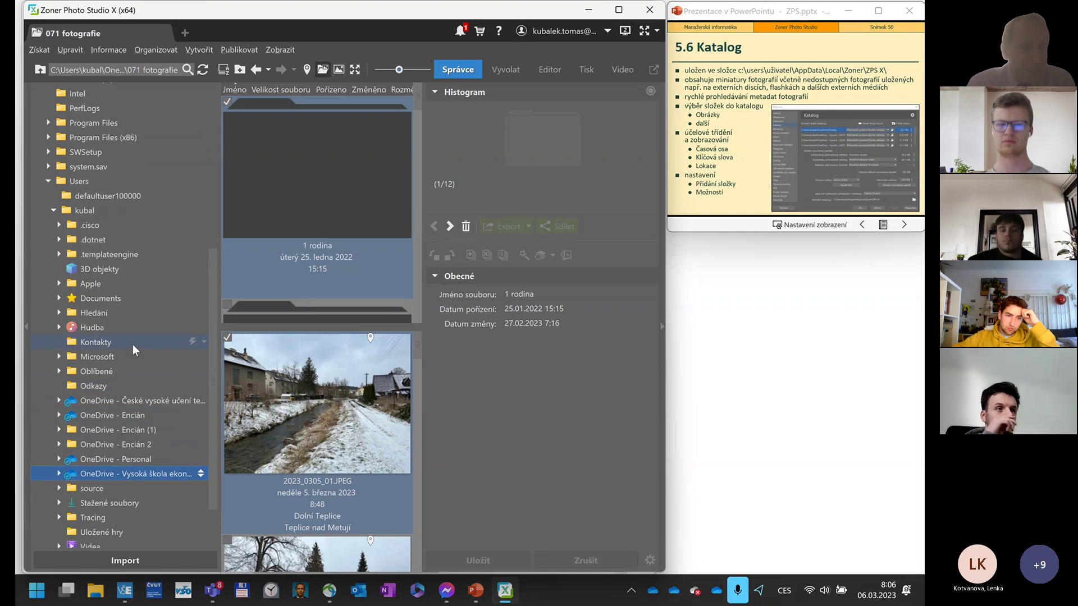
{"action": "scroll", "coordinate": [134, 332], "scroll_direction": "down", "scroll_amount": 5}
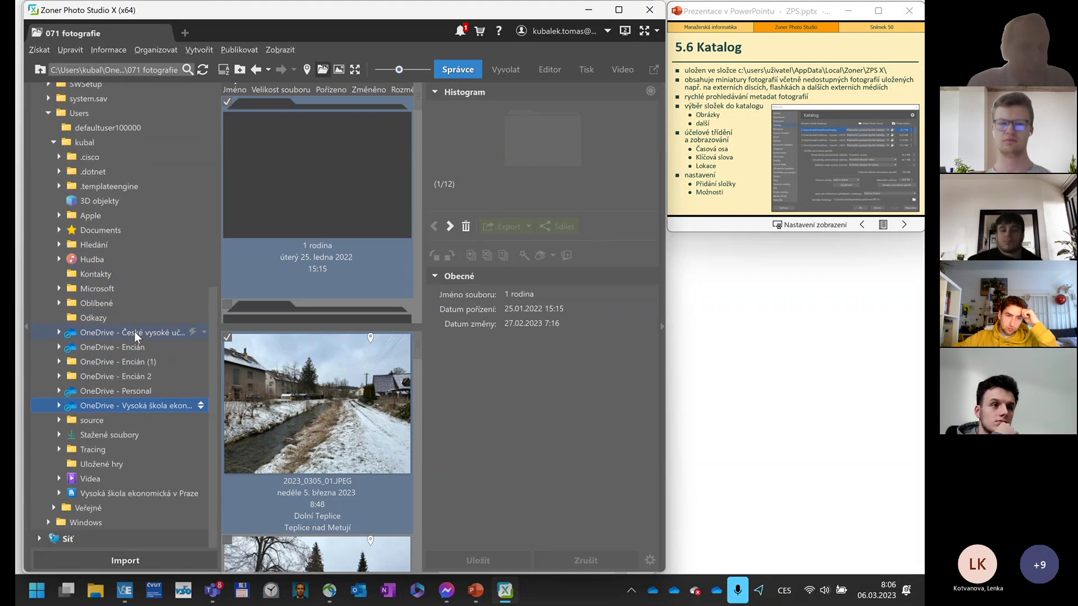
Examine the profile's OneDrive folders and the contents of Documents, leaving Documents collapsed.
{"action": "scroll", "coordinate": [134, 331], "scroll_direction": "up", "scroll_amount": 1}
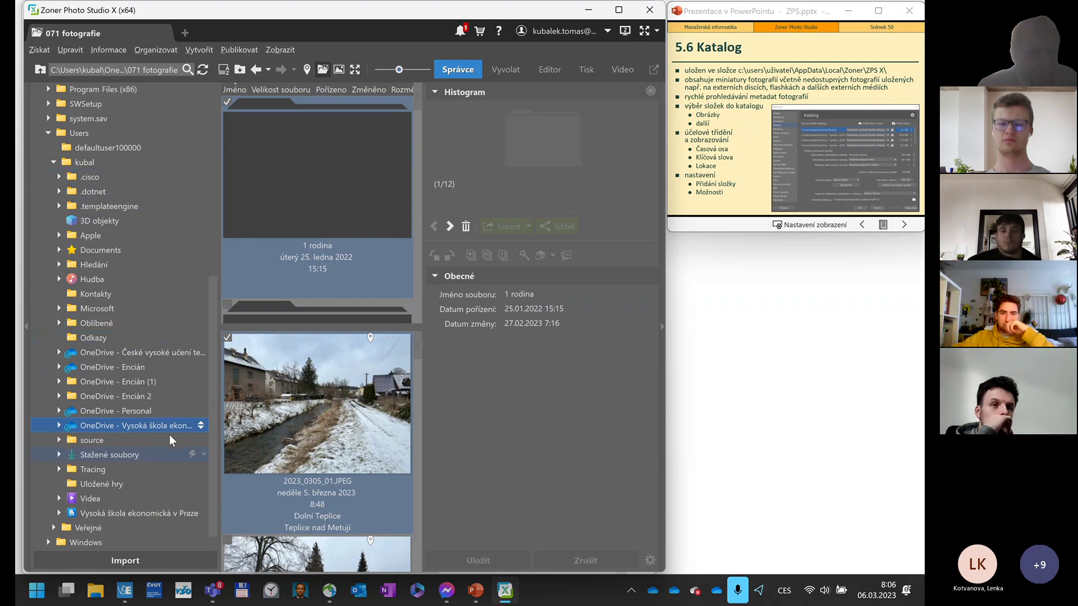
{"action": "scroll", "coordinate": [169, 426], "scroll_direction": "down", "scroll_amount": 1}
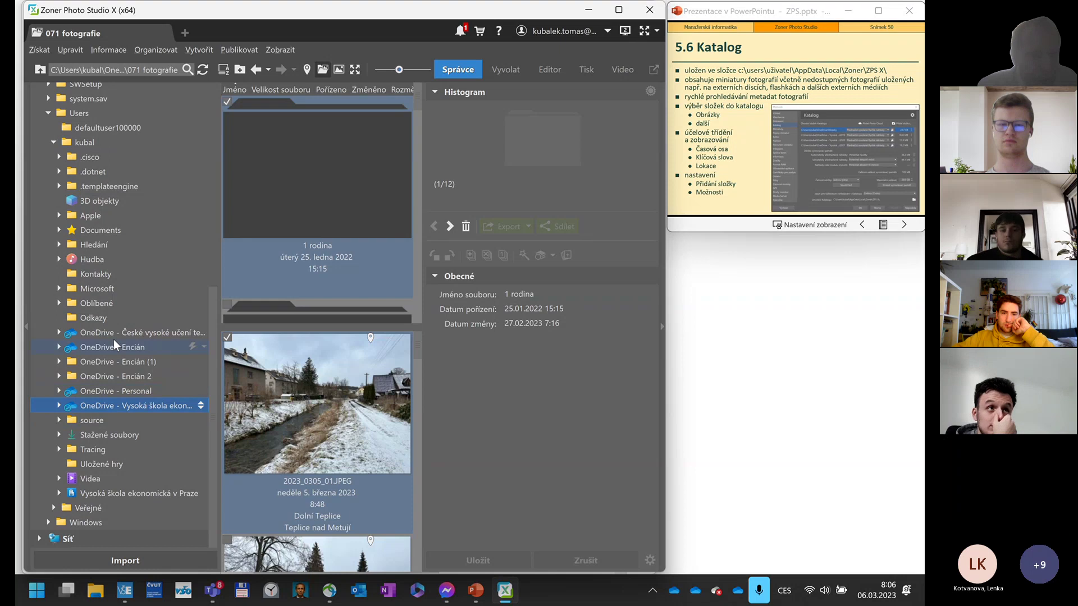
{"action": "left_click", "coordinate": [60, 231]}
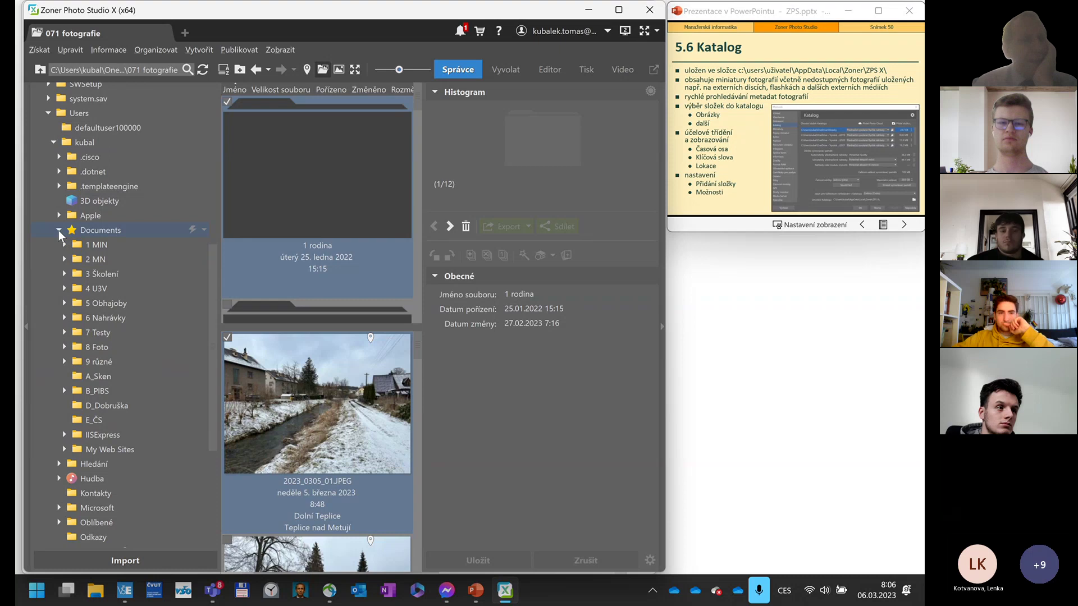
{"action": "left_click", "coordinate": [59, 231]}
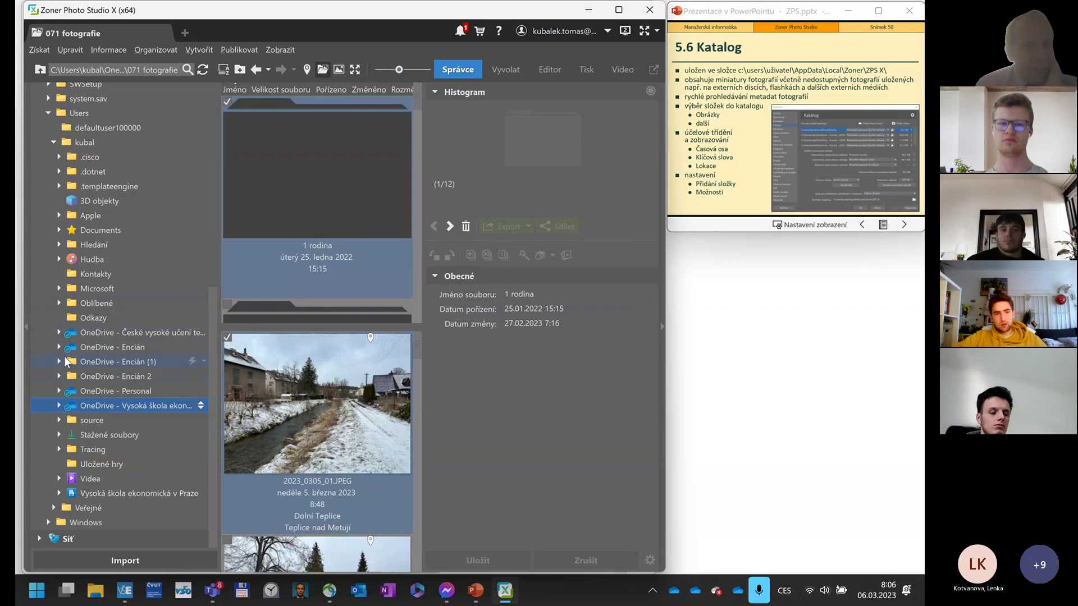
Expand OneDrive - Vysoká škola ekonomická, 071 fotografie and 1 rodina within the profile folder to show the folders by year.
{"action": "left_click", "coordinate": [58, 405]}
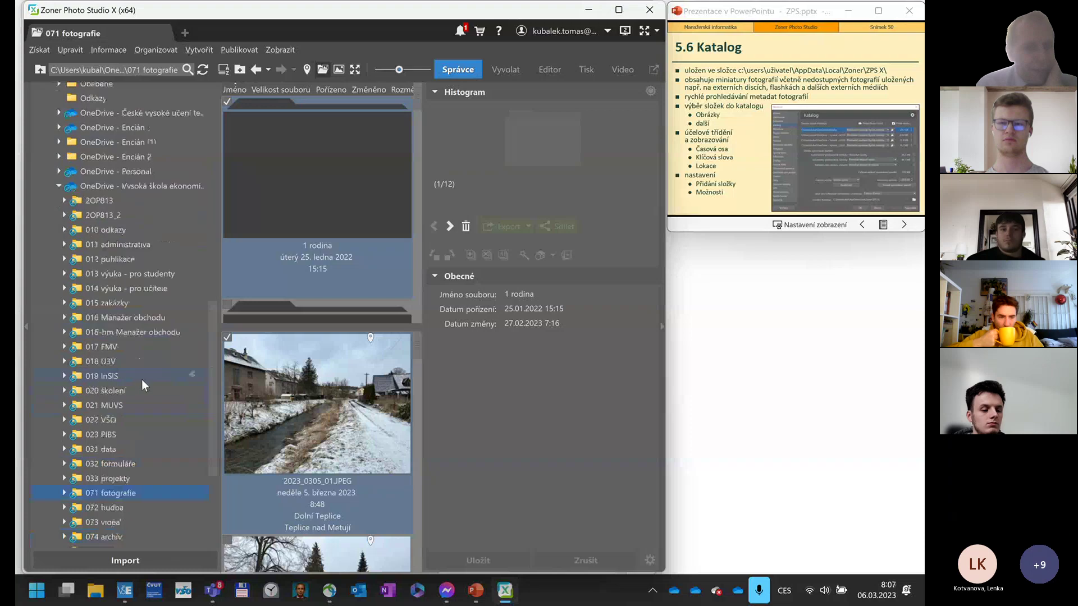
{"action": "scroll", "coordinate": [141, 379], "scroll_direction": "down", "scroll_amount": 1}
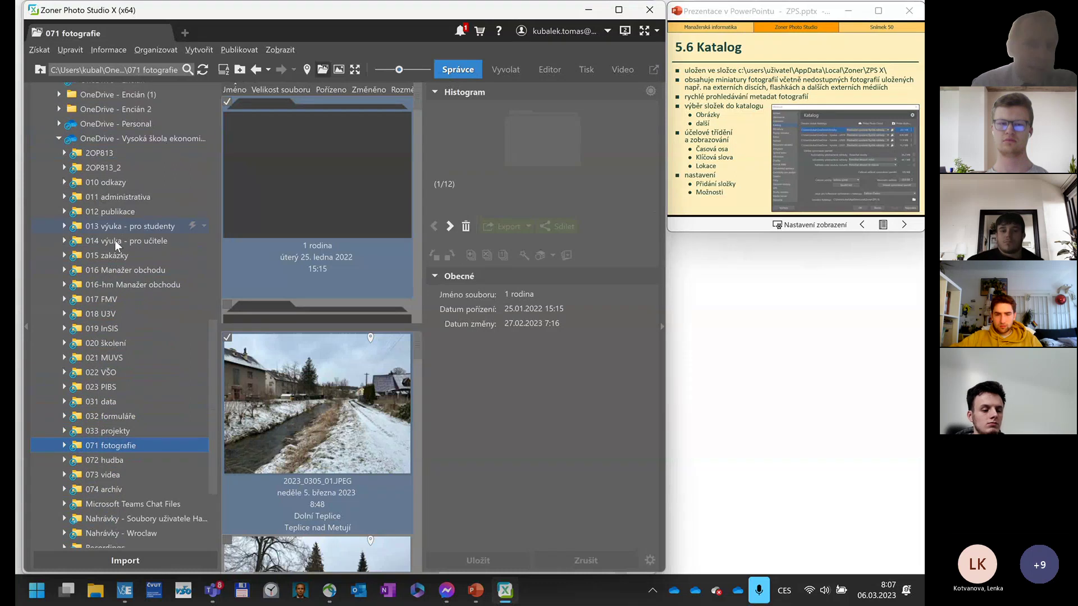
{"action": "left_click", "coordinate": [64, 446]}
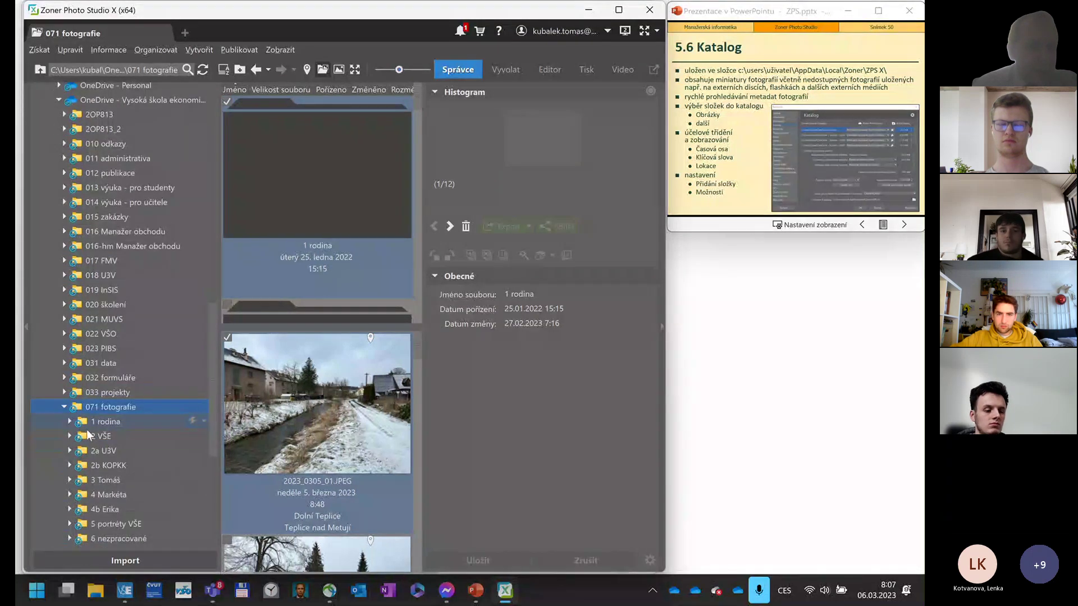
{"action": "left_click", "coordinate": [70, 423]}
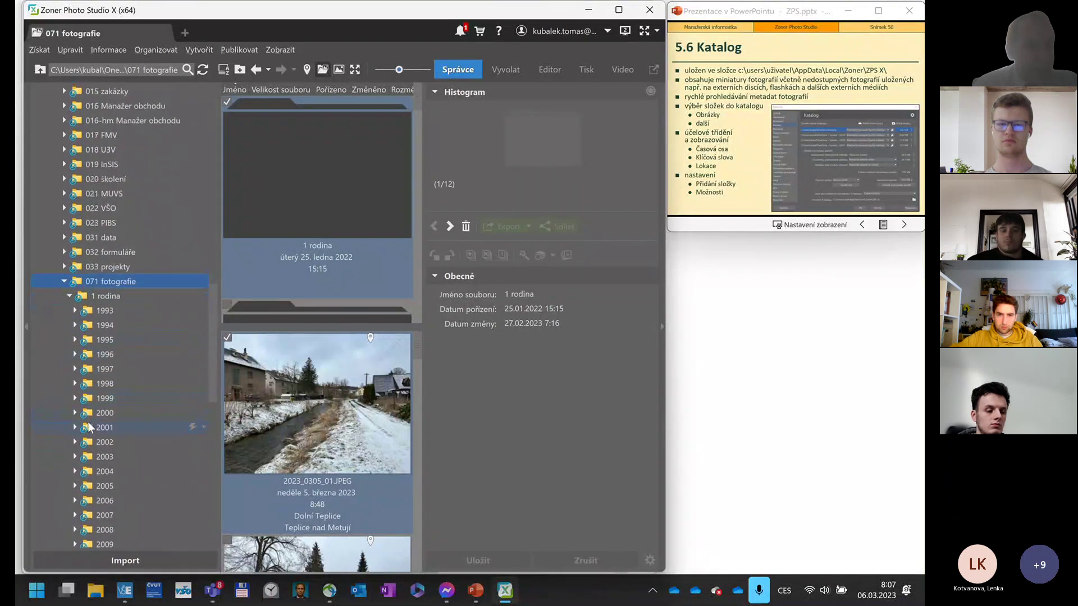
{"action": "scroll", "coordinate": [86, 422], "scroll_direction": "down", "scroll_amount": 3}
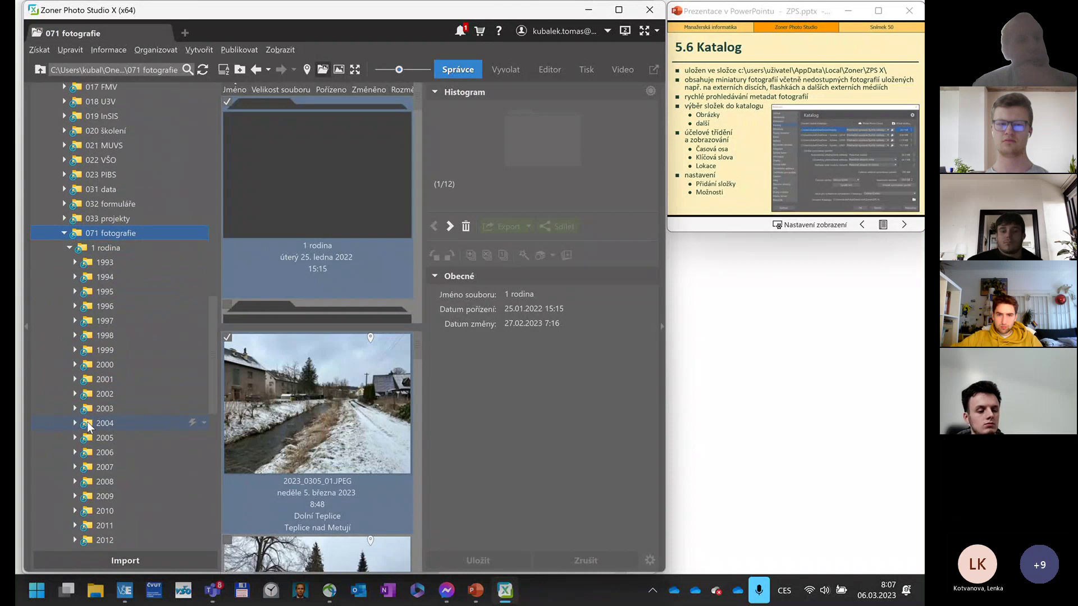
{"action": "scroll", "coordinate": [87, 422], "scroll_direction": "down", "scroll_amount": 4}
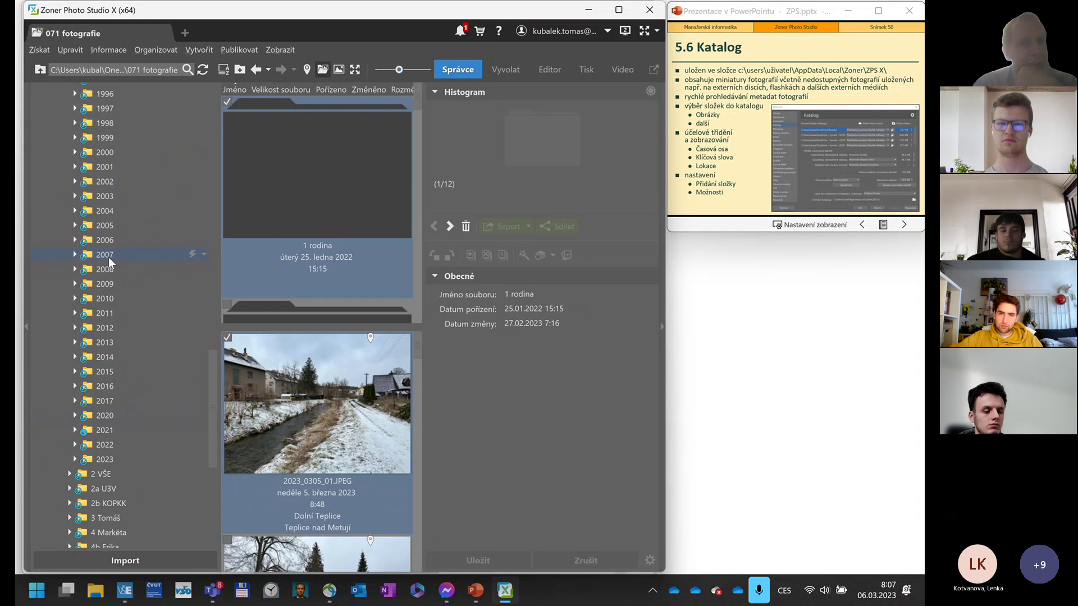
{"action": "scroll", "coordinate": [108, 257], "scroll_direction": "up", "scroll_amount": 2}
{"action": "scroll", "coordinate": [109, 257], "scroll_direction": "down", "scroll_amount": 2}
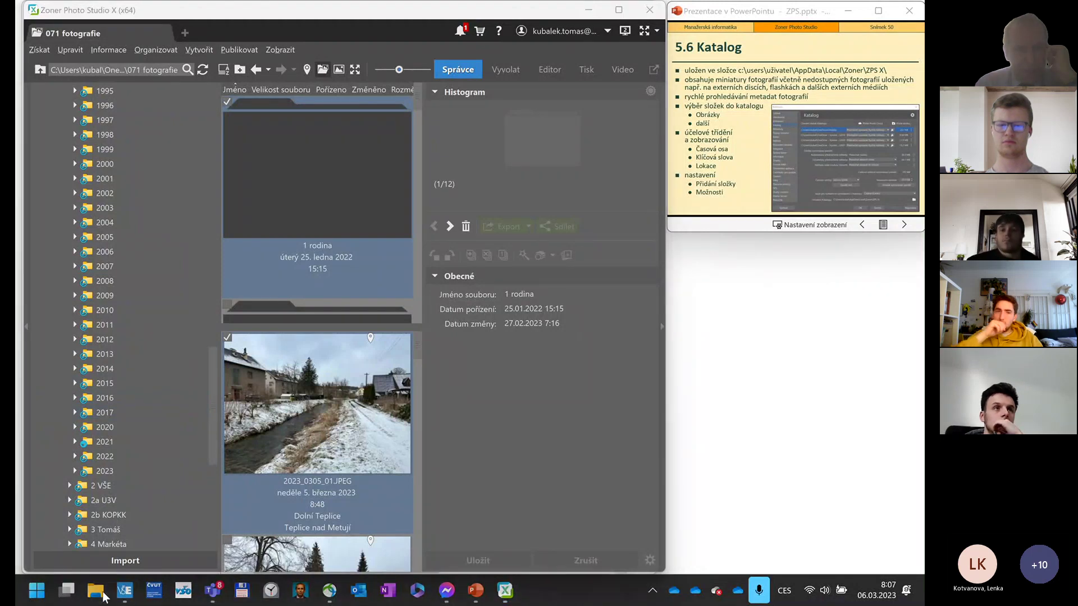
Open the settings options of the OneDrive - Vysoká škola ekonomická sync client.
{"action": "left_click", "coordinate": [674, 590]}
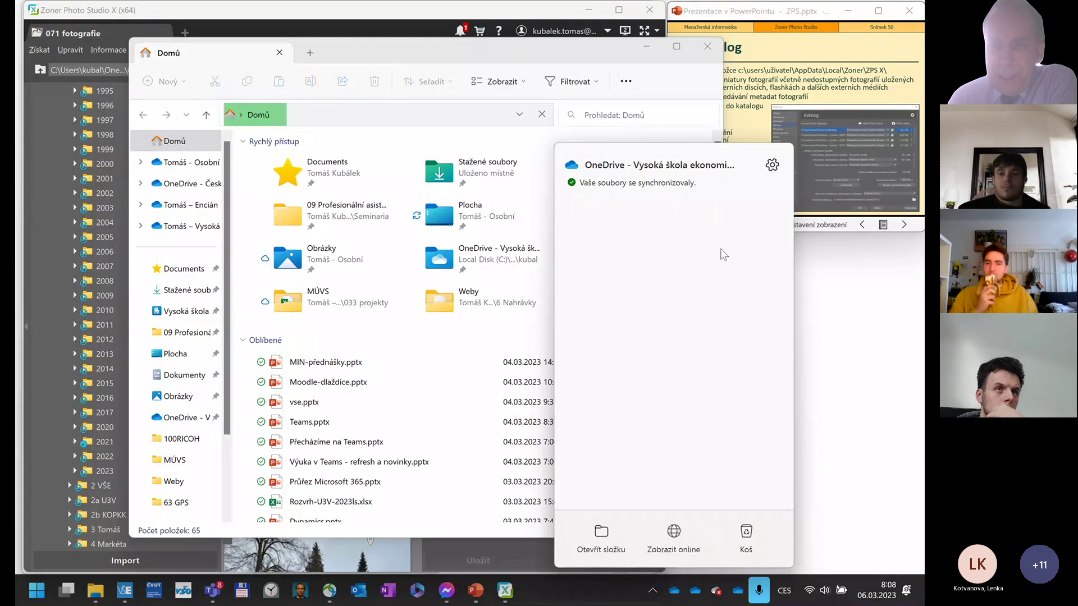
{"action": "left_click", "coordinate": [676, 593]}
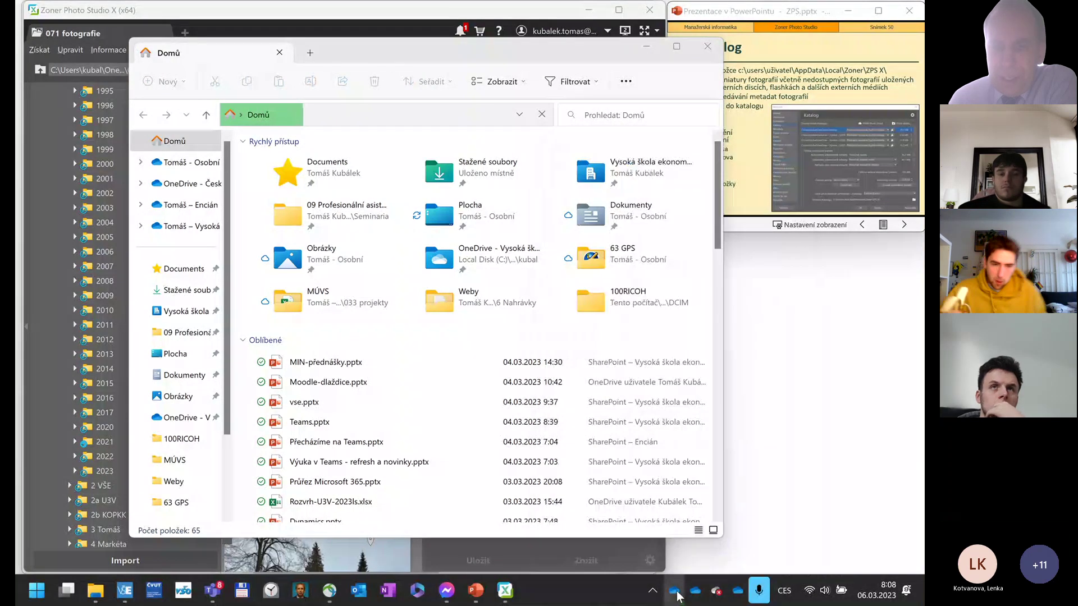
{"action": "left_click", "coordinate": [676, 592]}
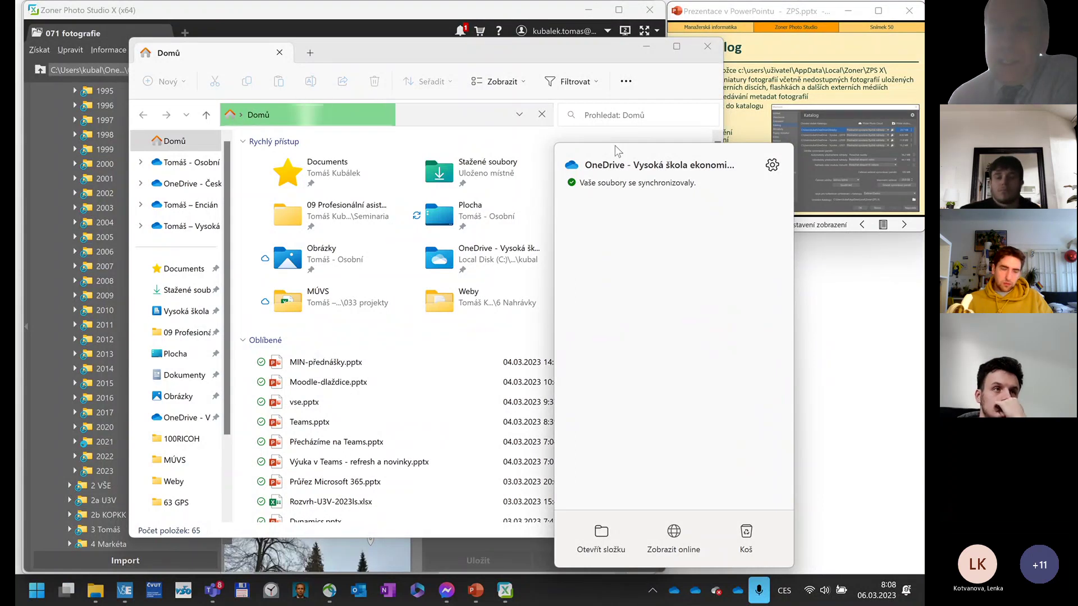
{"action": "left_click", "coordinate": [773, 166]}
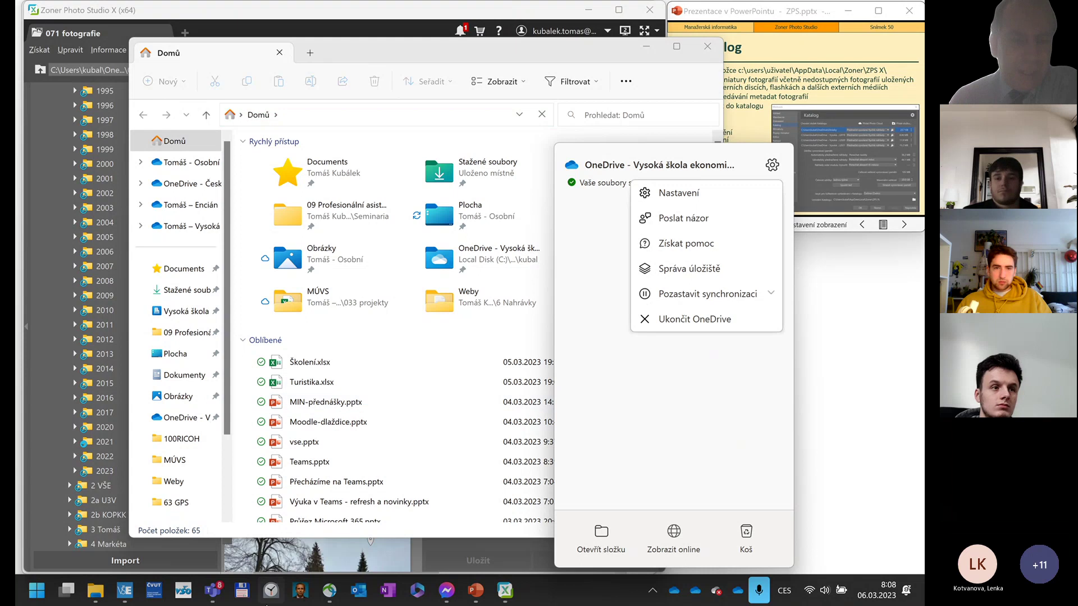
Switch to the Edge browser, maximize its window and browse the folders in OneDrive's Moje soubory.
{"action": "left_click", "coordinate": [242, 590]}
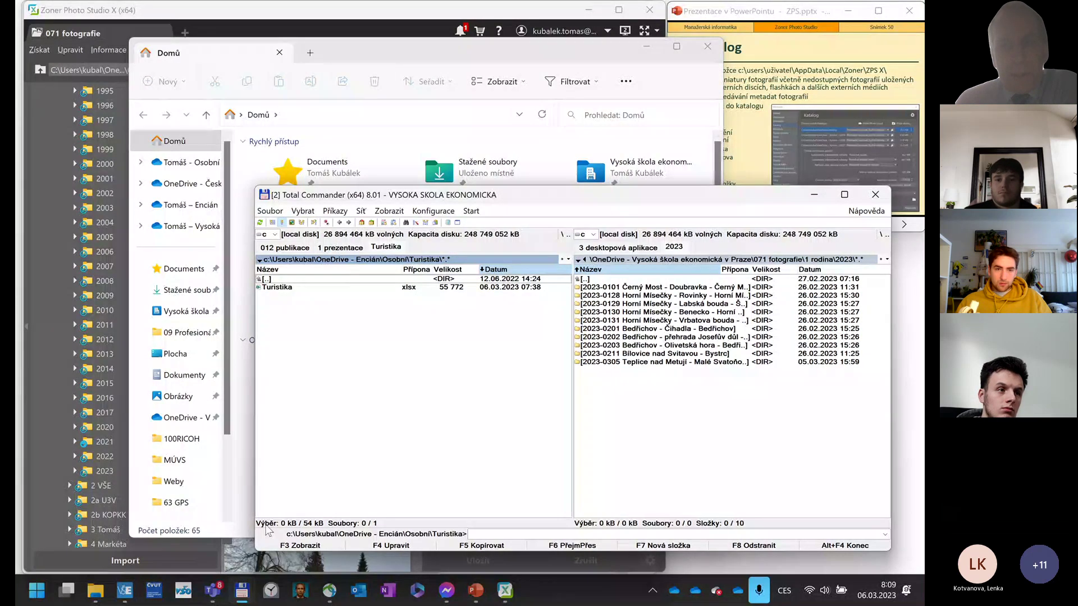
{"action": "left_click", "coordinate": [124, 591]}
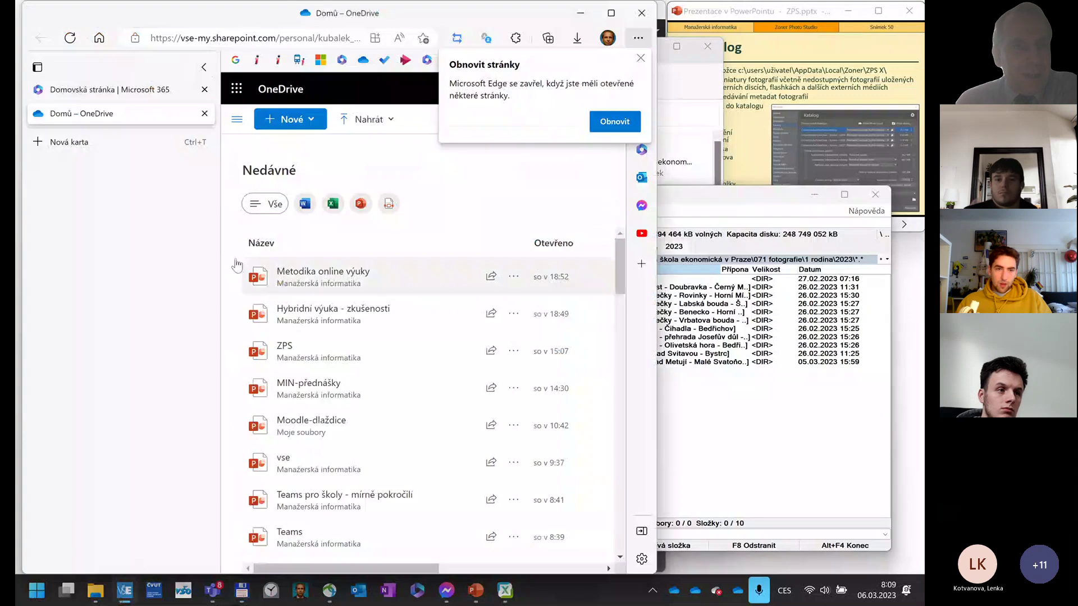
{"action": "left_click", "coordinate": [605, 21]}
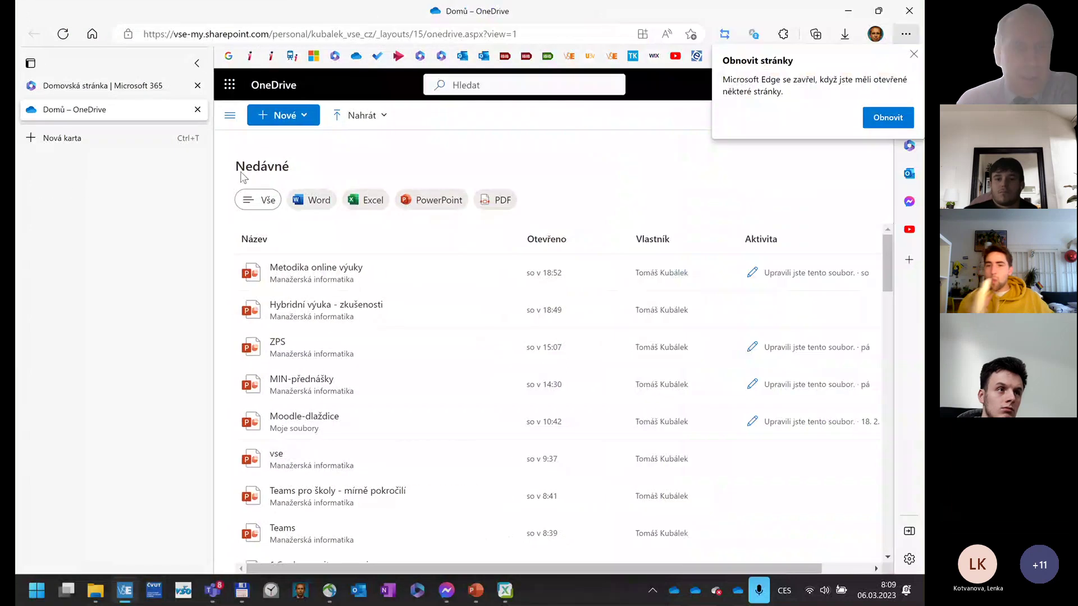
{"action": "left_click", "coordinate": [233, 117]}
{"action": "left_click", "coordinate": [261, 196]}
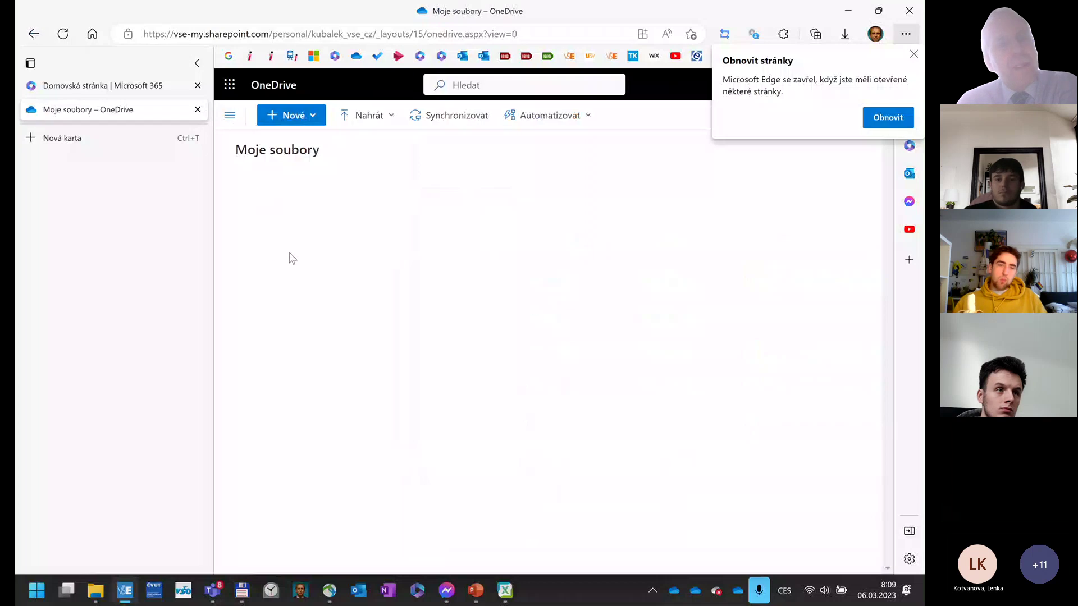
{"action": "scroll", "coordinate": [349, 312], "scroll_direction": "down", "scroll_amount": 7}
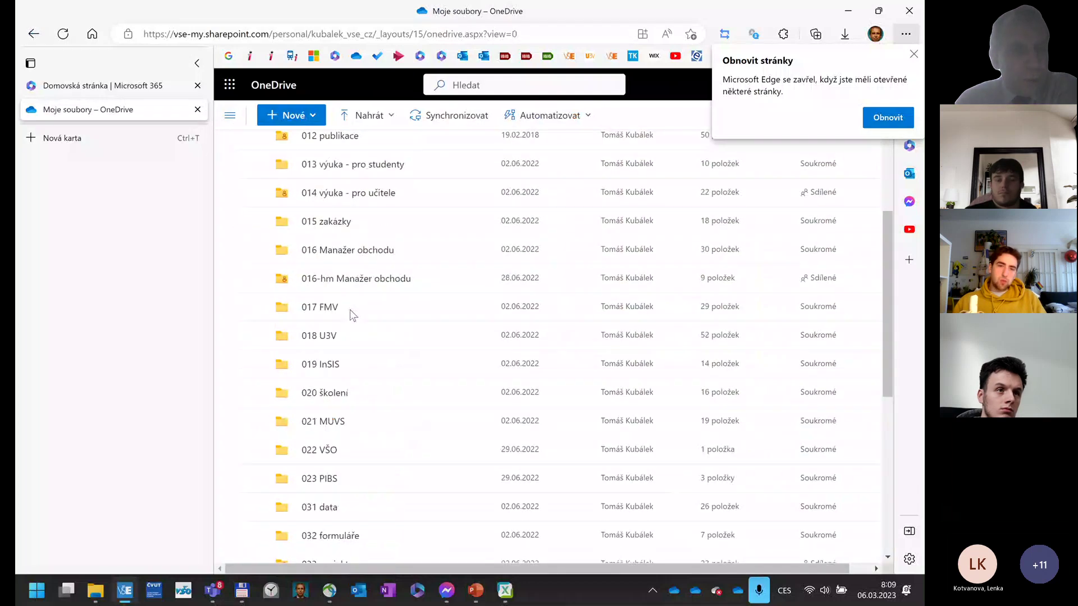
Open 071 fotografie and its 1 rodina subfolder in OneDrive and look through the folders by year.
{"action": "scroll", "coordinate": [351, 314], "scroll_direction": "down", "scroll_amount": 2}
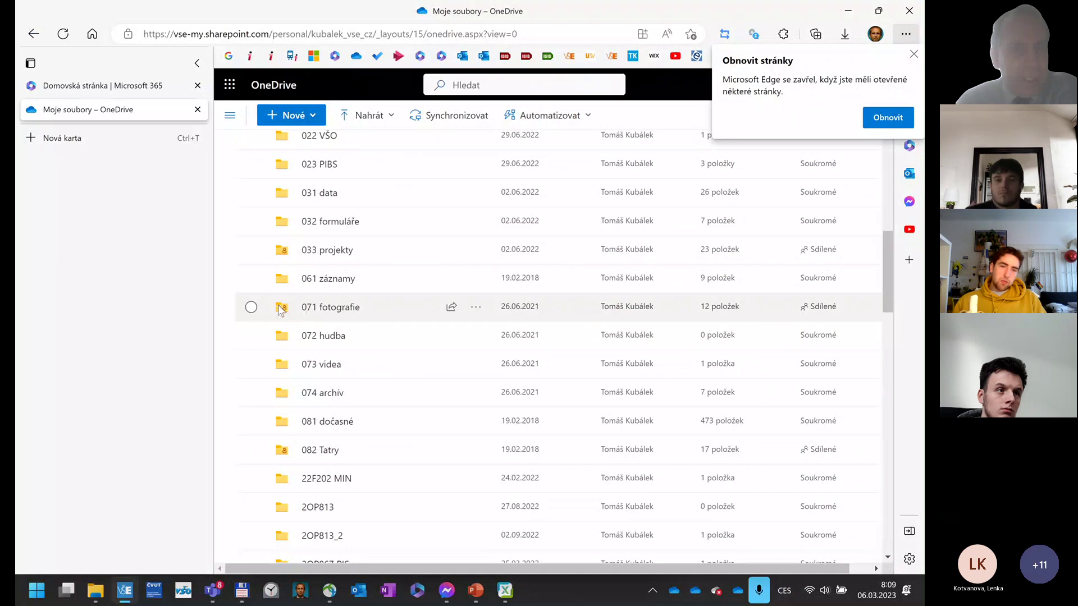
{"action": "left_click", "coordinate": [336, 312]}
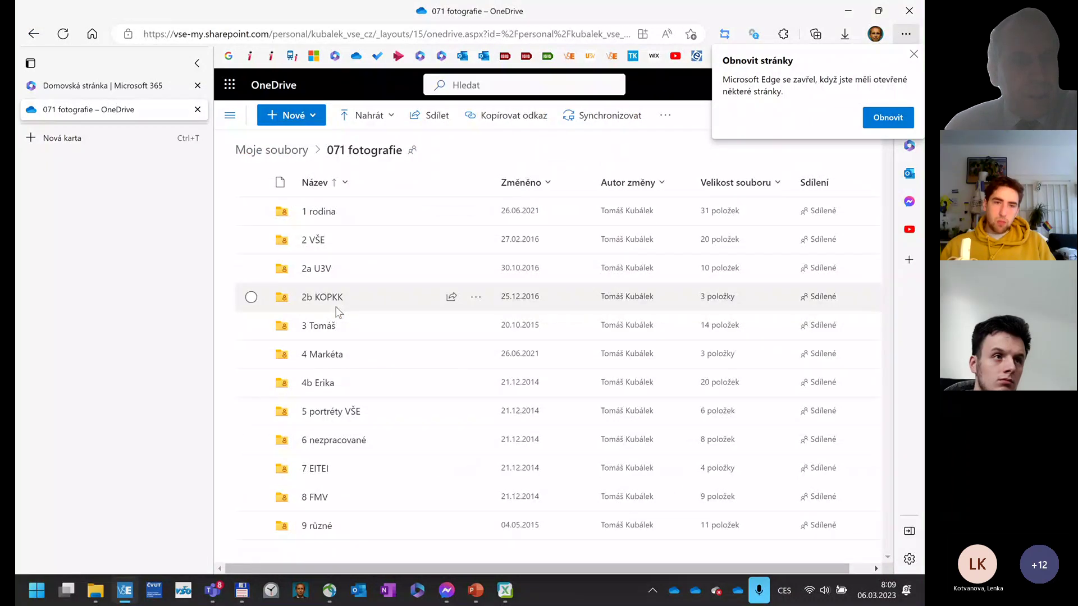
{"action": "left_click", "coordinate": [317, 212]}
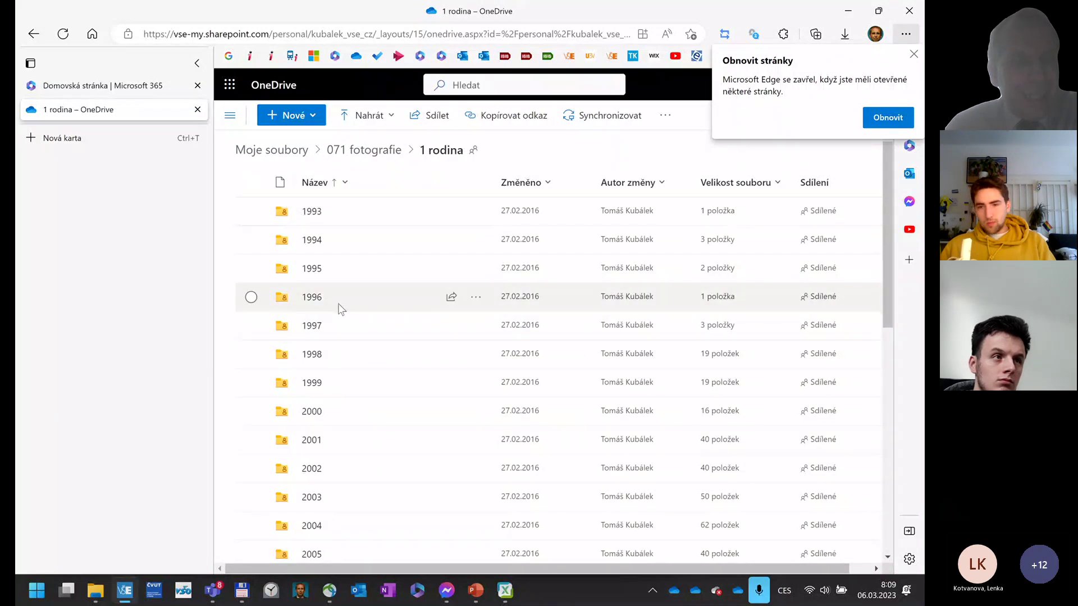
{"action": "scroll", "coordinate": [364, 309], "scroll_direction": "down", "scroll_amount": 6}
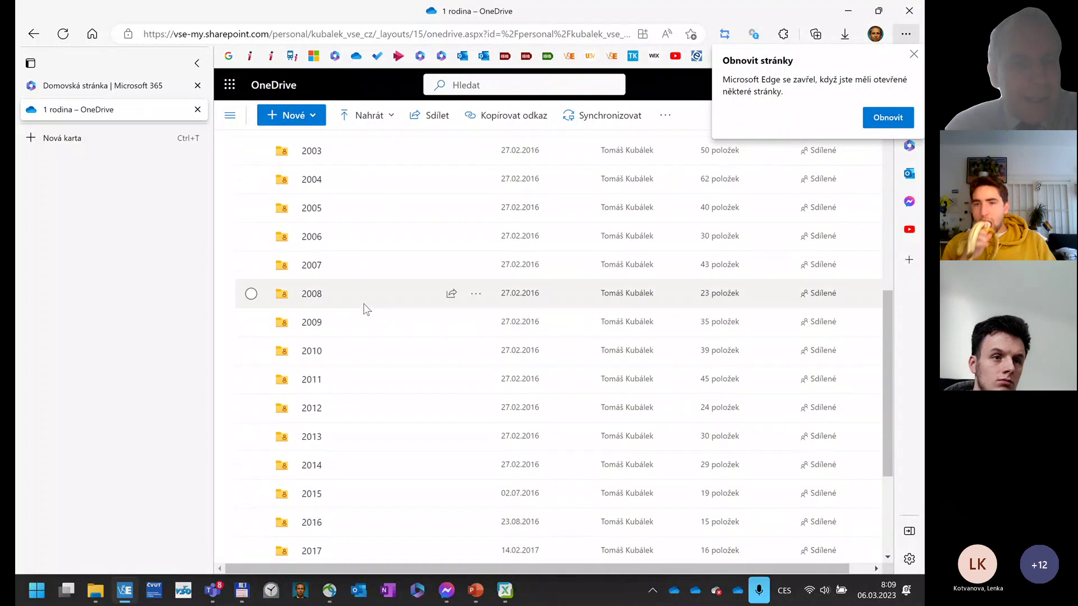
{"action": "scroll", "coordinate": [366, 308], "scroll_direction": "down", "scroll_amount": 2}
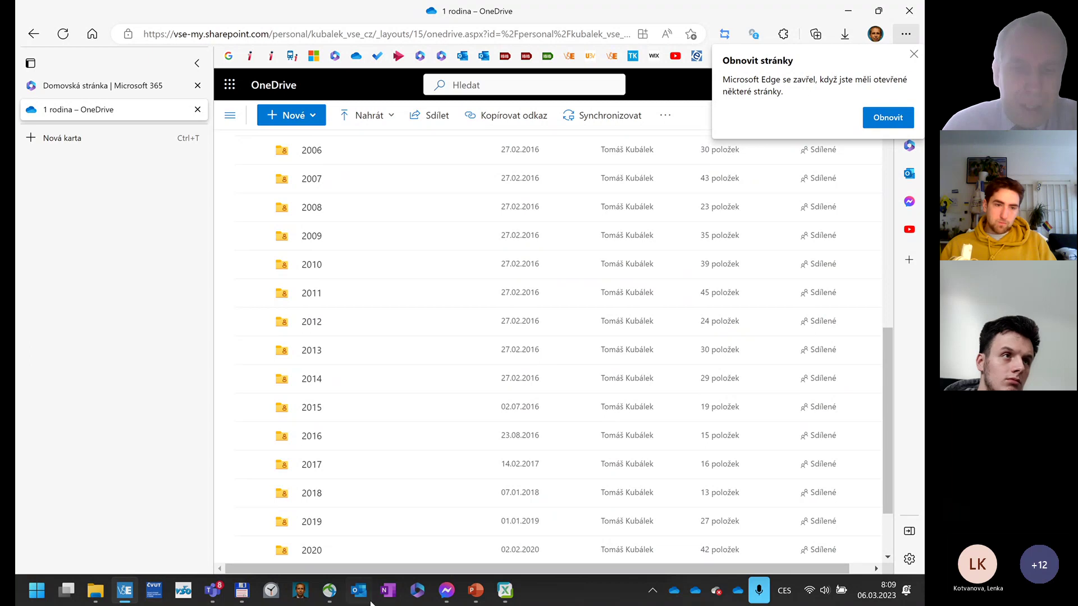
Switch to Zoner Photo Studio X, maximize its window and expand Katalog in the folder tree.
{"action": "left_click", "coordinate": [505, 590]}
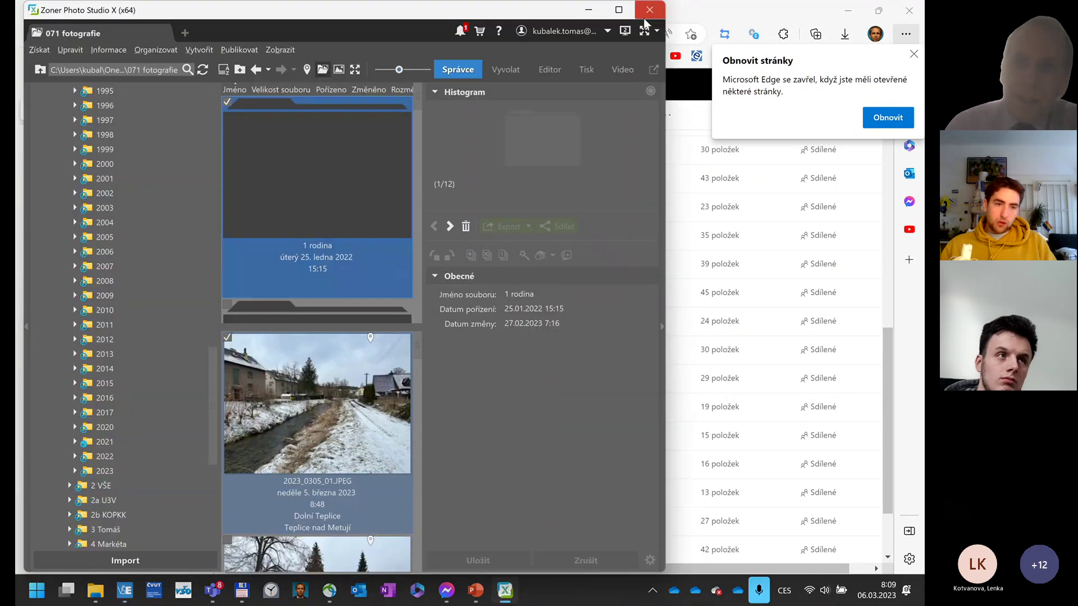
{"action": "left_click", "coordinate": [619, 9]}
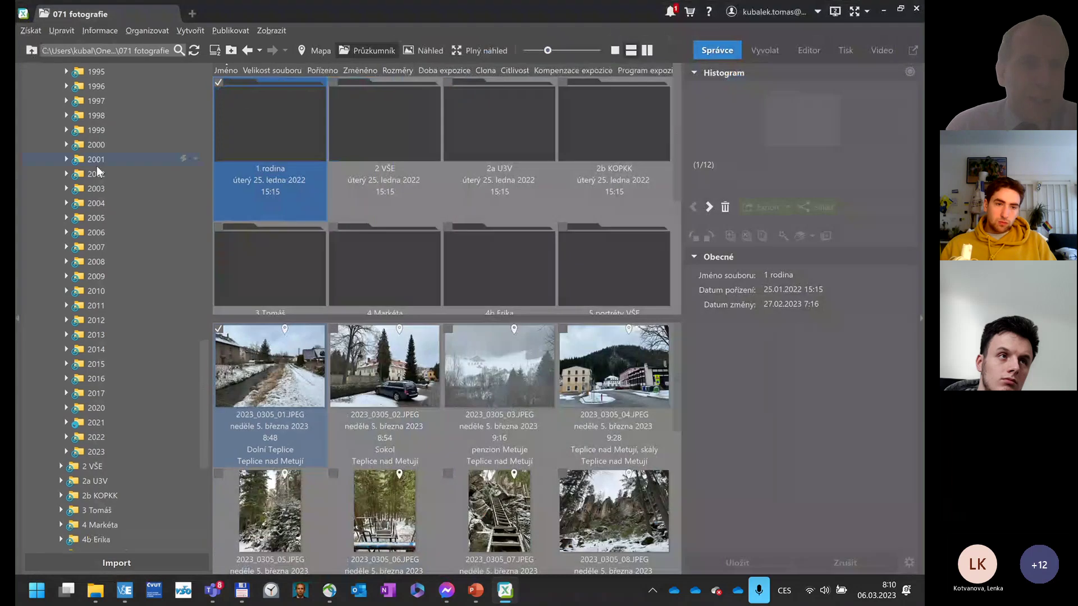
{"action": "scroll", "coordinate": [103, 157], "scroll_direction": "up", "scroll_amount": 6}
{"action": "scroll", "coordinate": [104, 157], "scroll_direction": "up", "scroll_amount": 12}
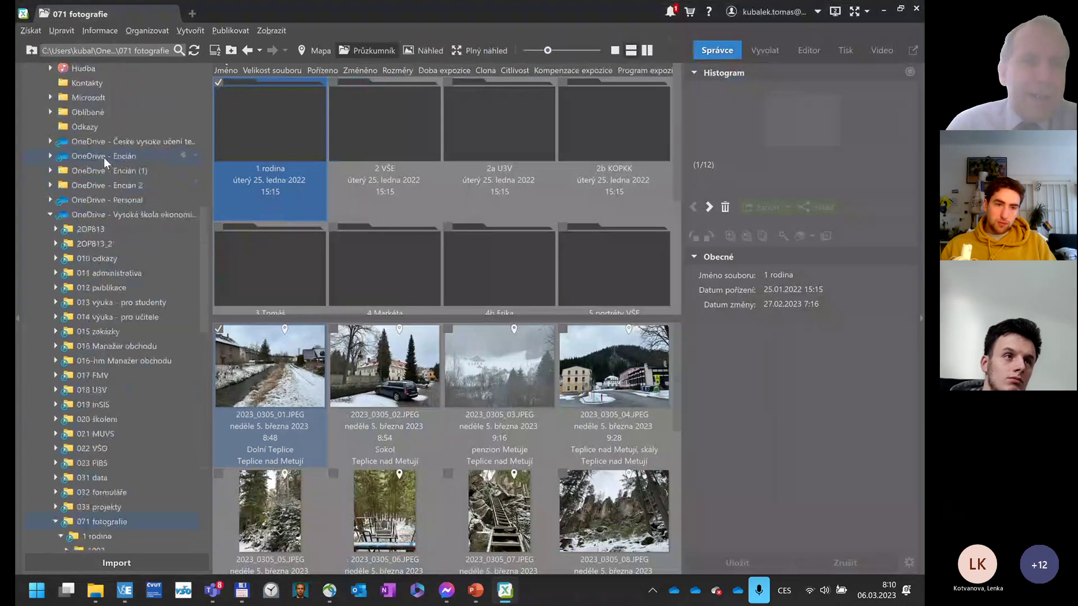
{"action": "scroll", "coordinate": [104, 157], "scroll_direction": "up", "scroll_amount": 6}
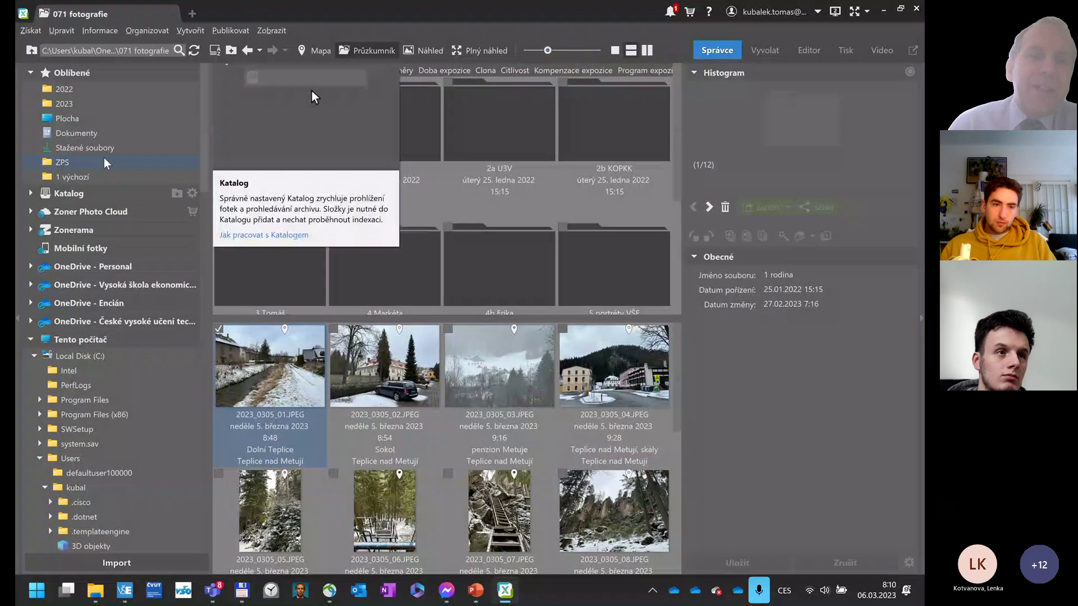
{"action": "left_click", "coordinate": [31, 194]}
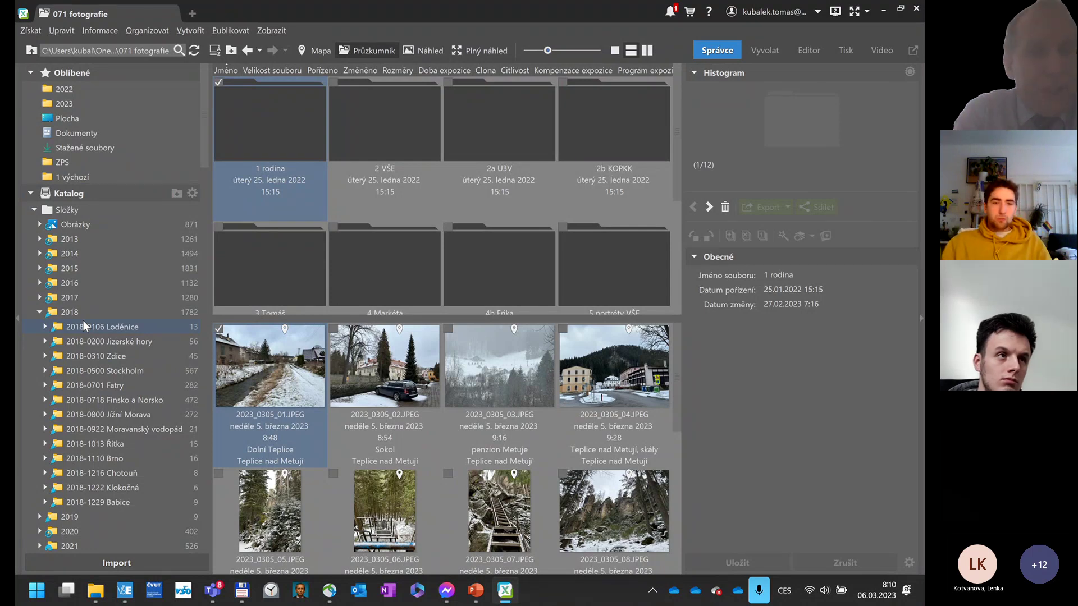
Show the photos of the catalogued folder 2018-0106 Loděnice in a single-pane layout.
{"action": "left_click", "coordinate": [123, 329]}
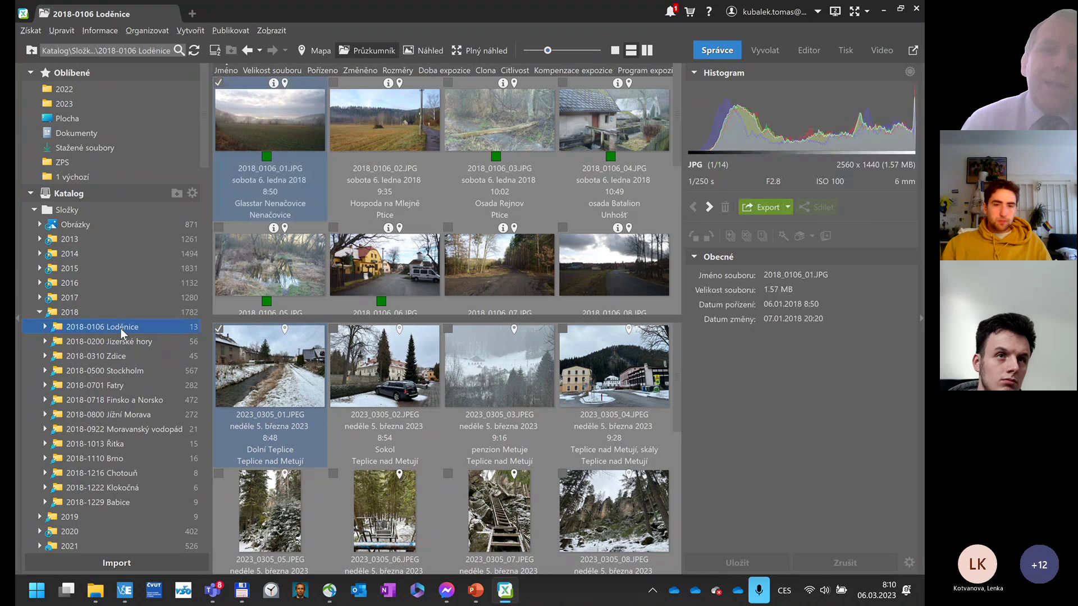
{"action": "left_click", "coordinate": [260, 130]}
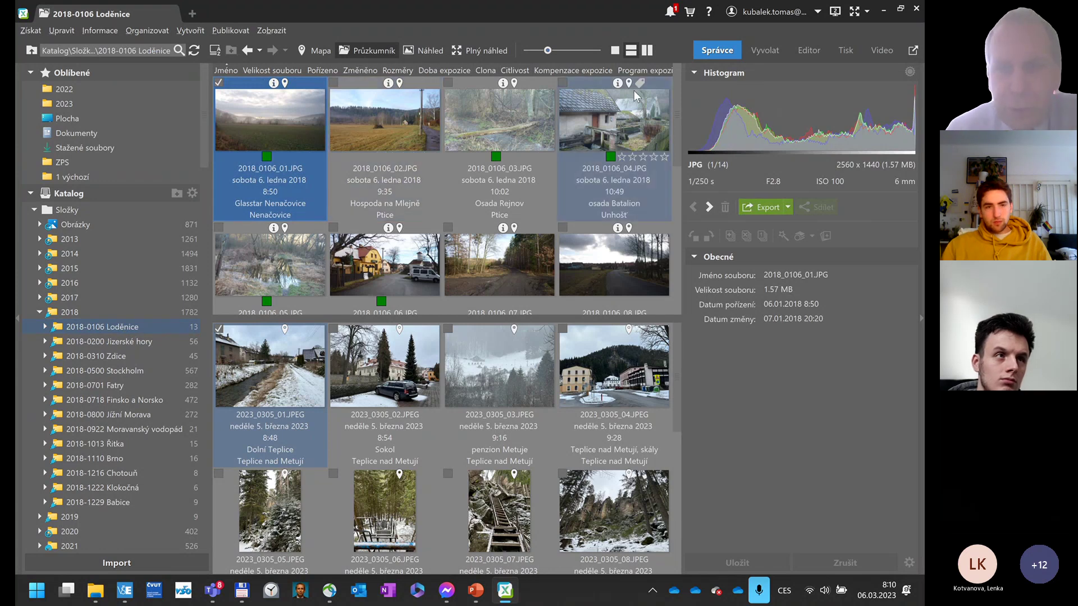
{"action": "left_click", "coordinate": [616, 51]}
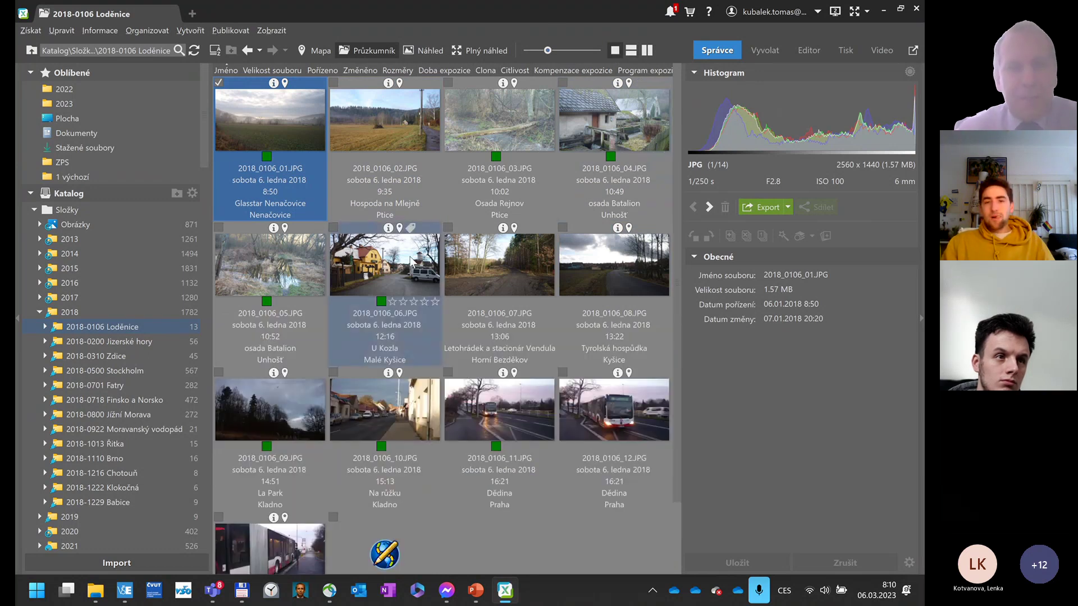
View the Loděnice photos full screen from 2018_0106_01.JPG to 2018_0106_06.JPG, then return to the thumbnails.
{"action": "double_click", "coordinate": [270, 132]}
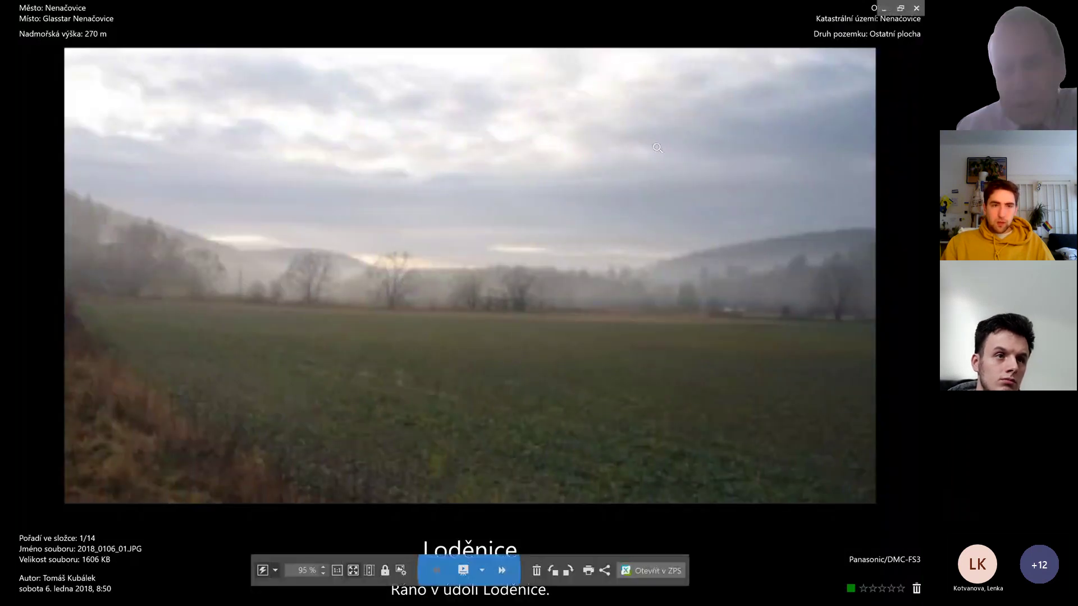
{"action": "key", "text": "Right"}
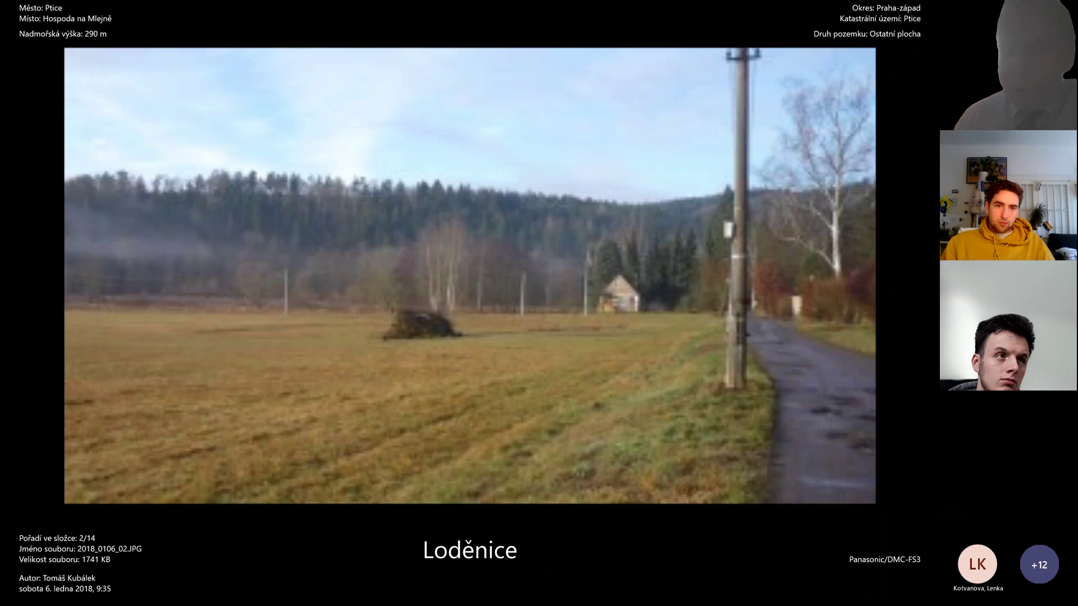
{"action": "key", "text": "Right"}
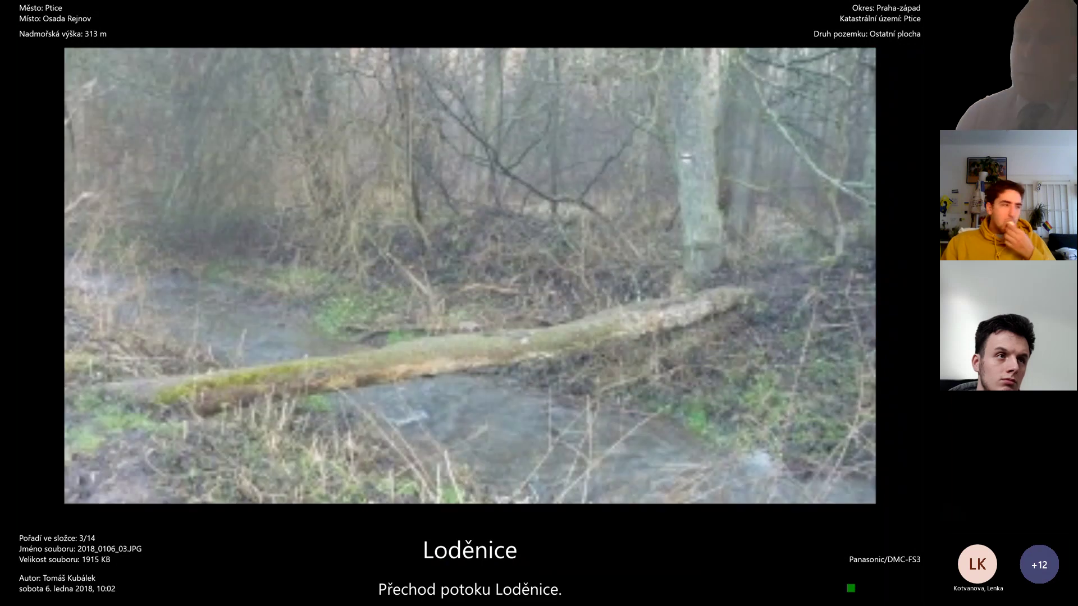
{"action": "key", "text": "Right"}
{"action": "key", "text": "Right"}
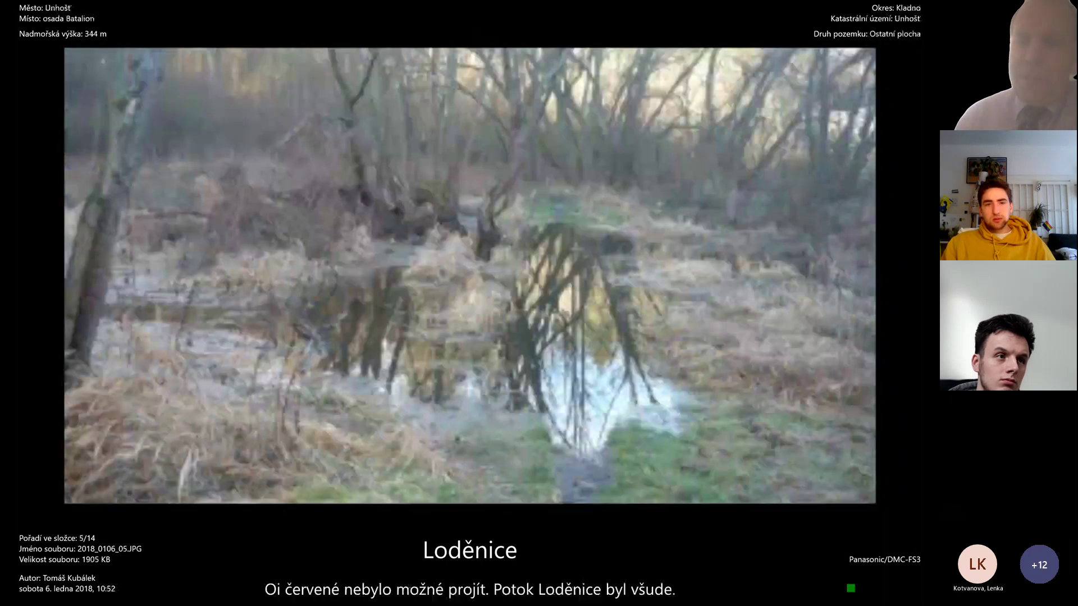
{"action": "key", "text": "Right"}
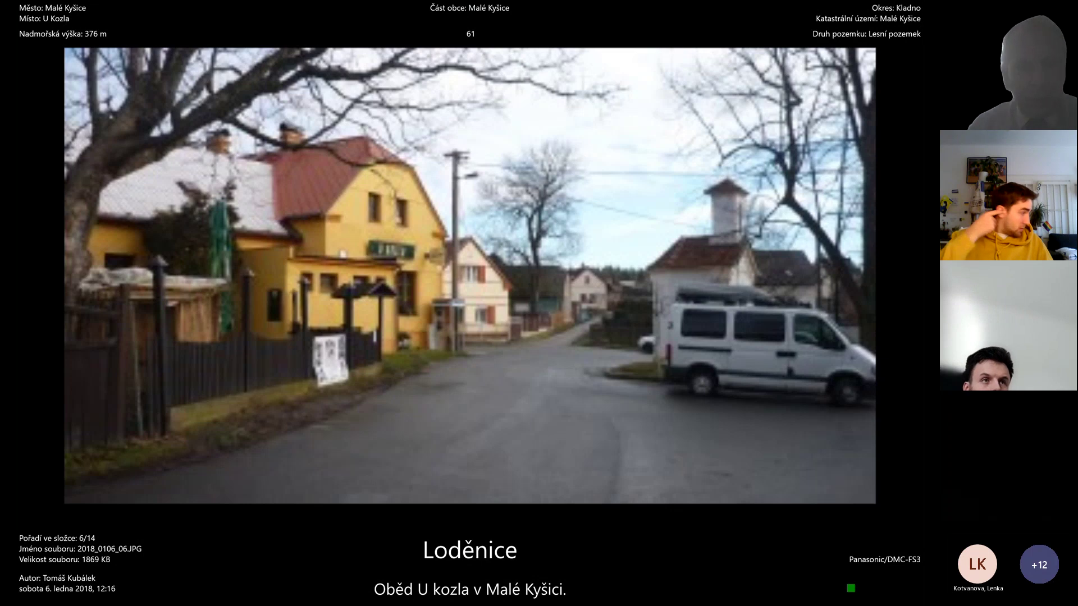
{"action": "key", "text": "Escape"}
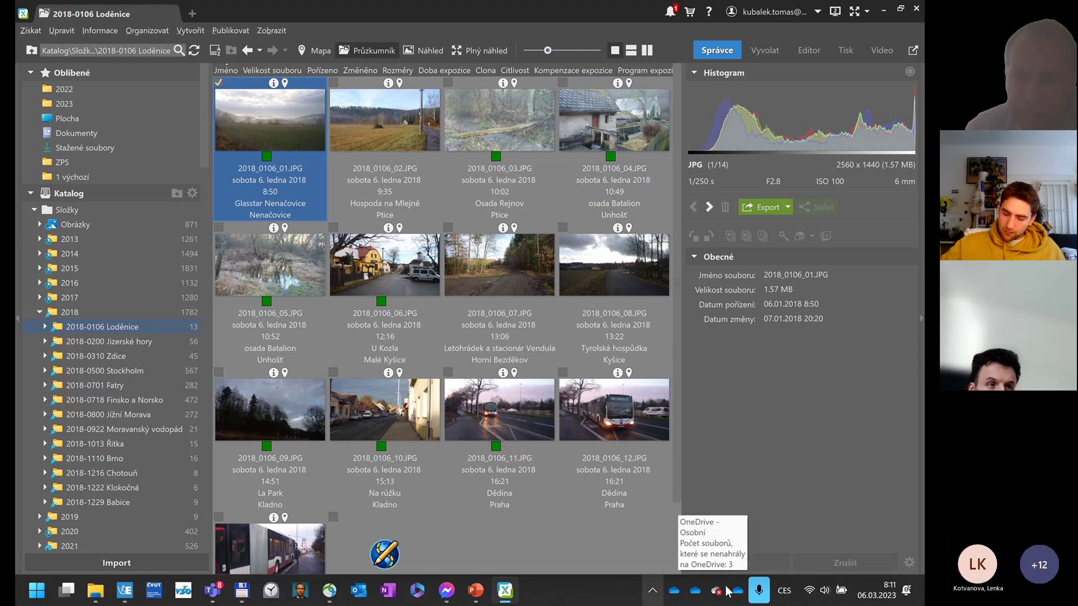
Open the account settings of the OneDrive - Vysoká škola ekonomická sync client.
{"action": "left_click", "coordinate": [692, 591]}
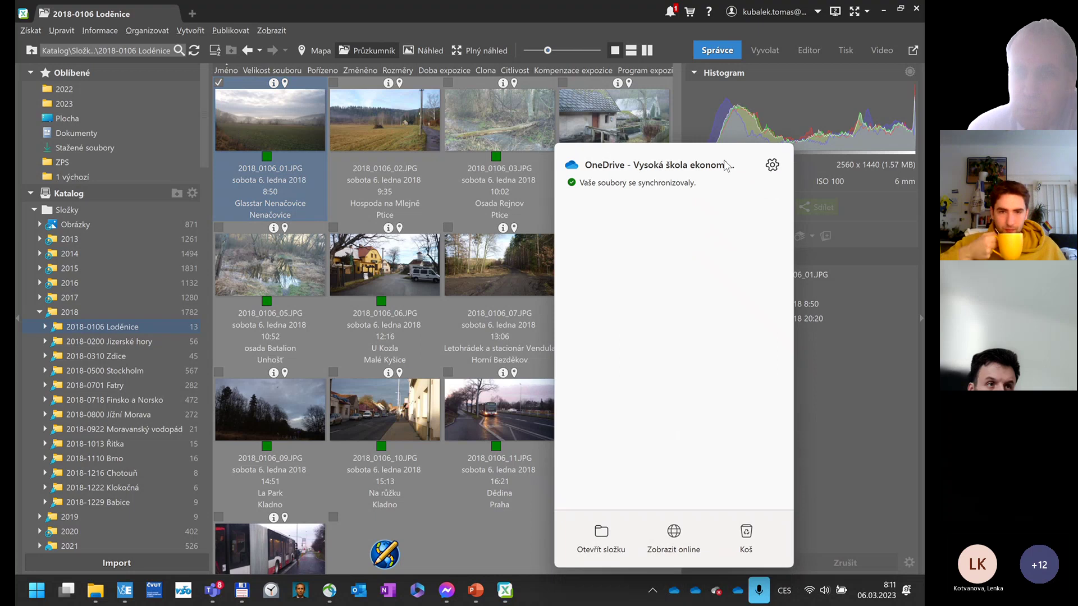
{"action": "left_click", "coordinate": [772, 164]}
{"action": "left_click", "coordinate": [688, 193]}
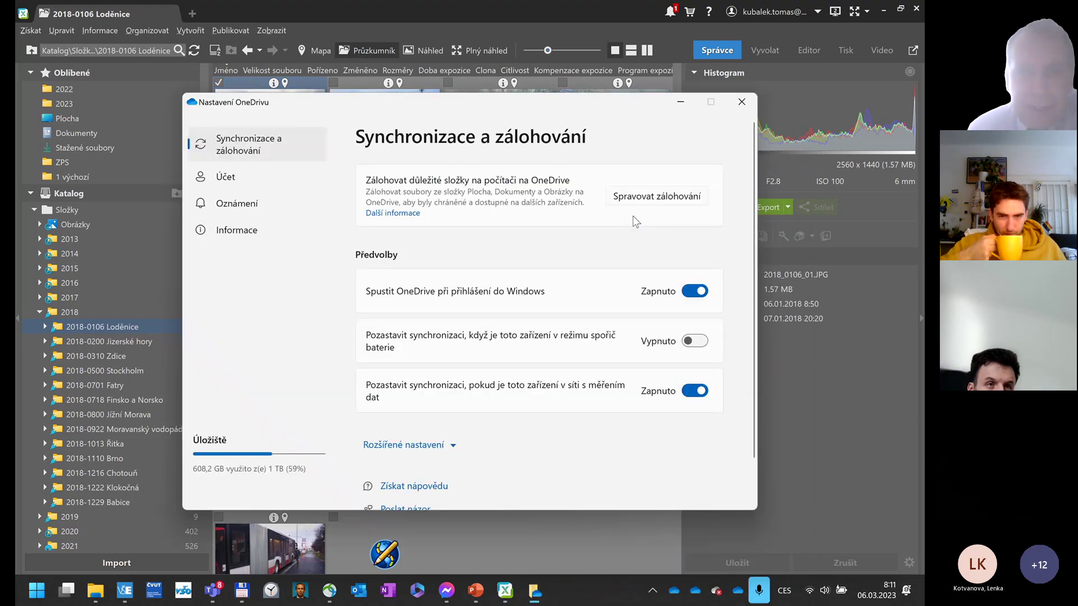
{"action": "left_click", "coordinate": [237, 179]}
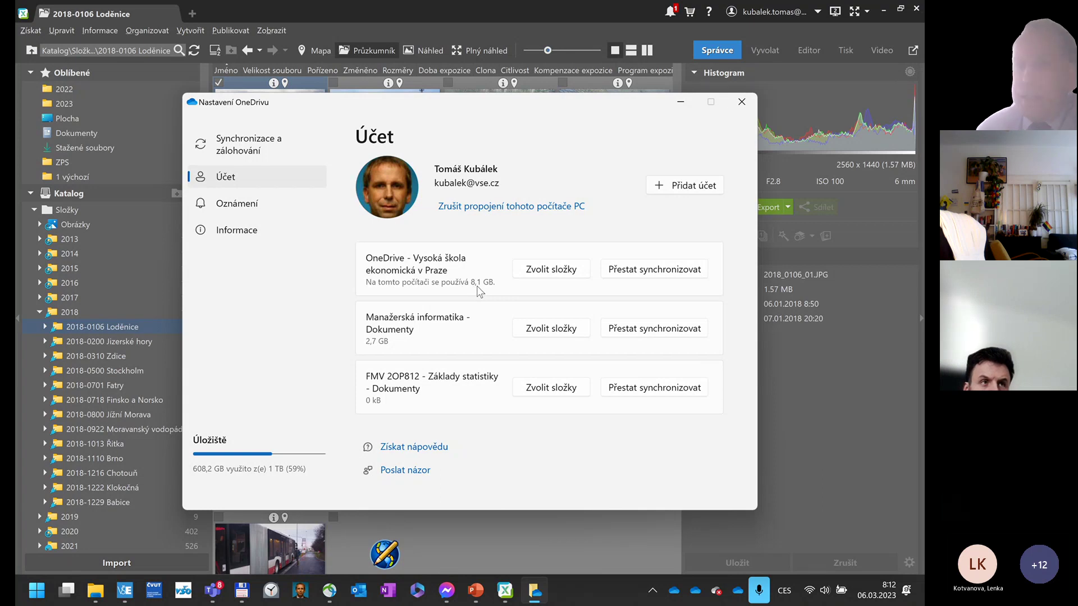
Open the folder selection for OneDrive - Vysoká škola ekonomická v Praze and close the OneDrive settings window.
{"action": "left_click", "coordinate": [565, 275]}
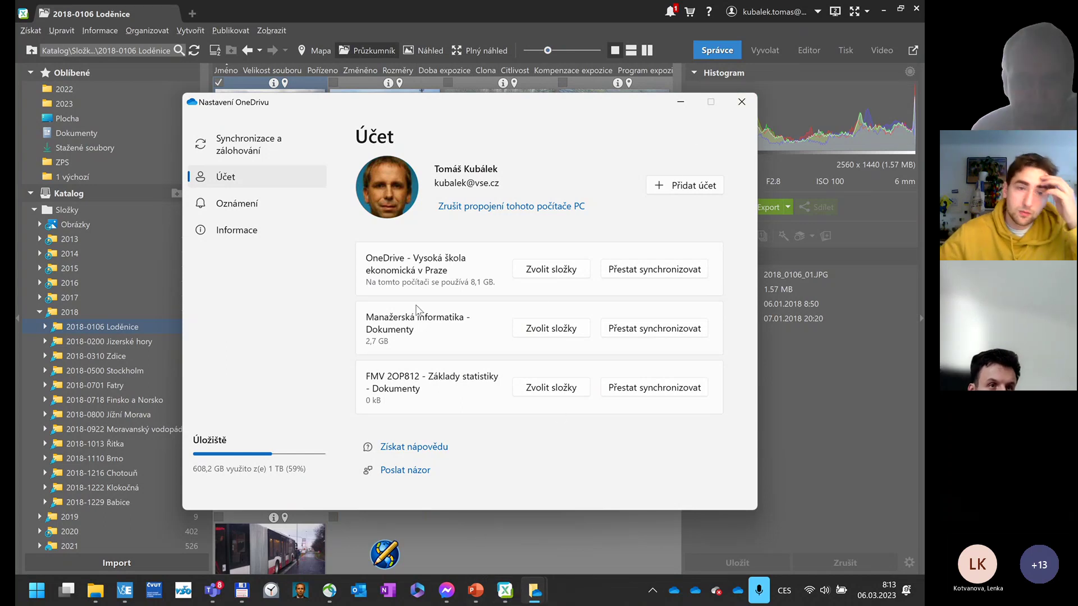
{"action": "left_click", "coordinate": [553, 271]}
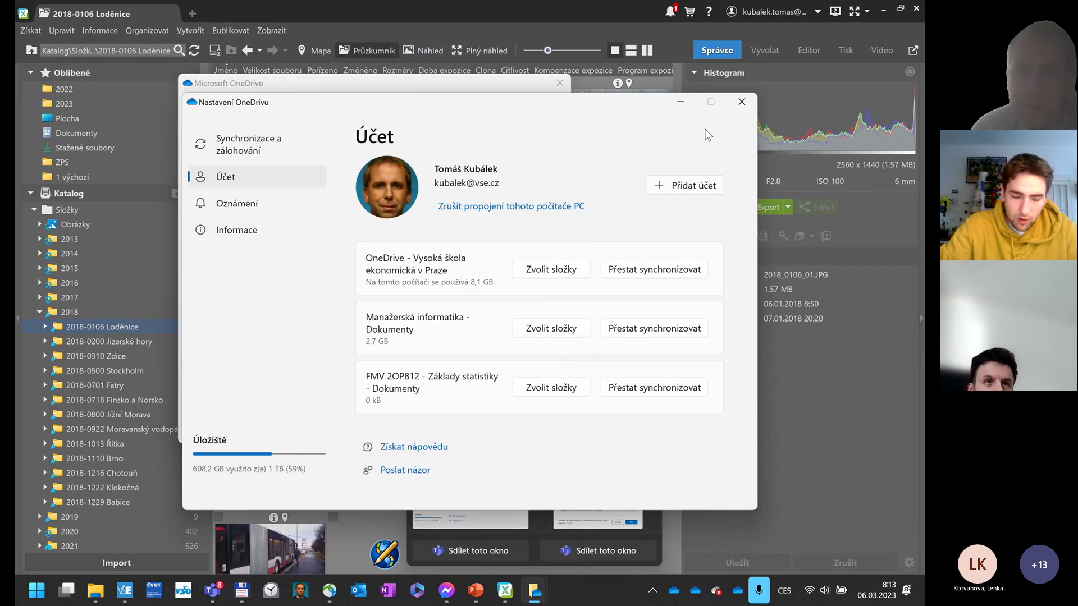
{"action": "left_click", "coordinate": [742, 103]}
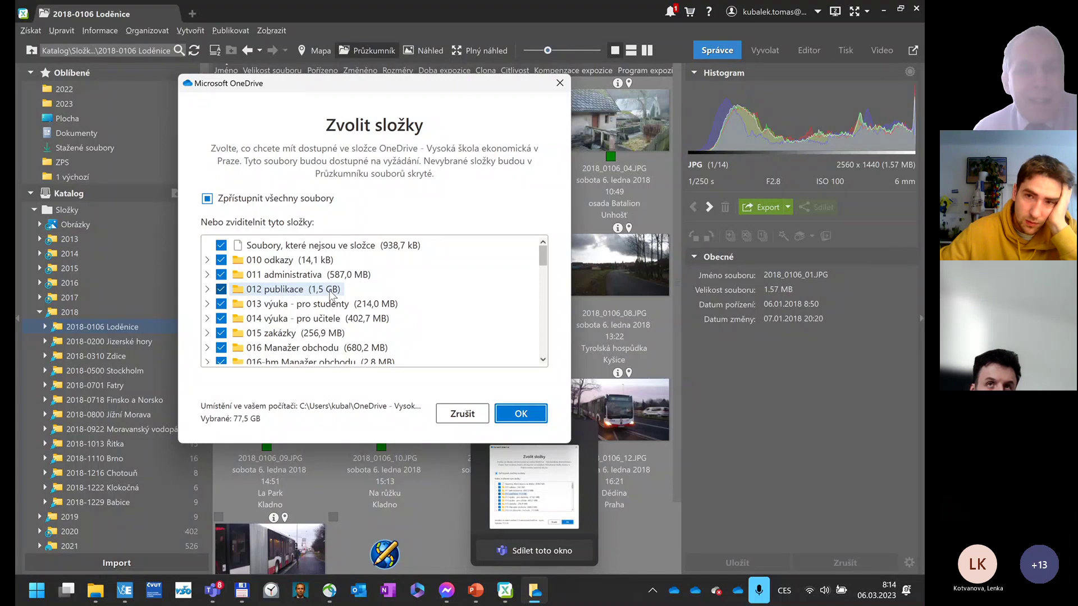
Expand 071 fotografie and its 1 rodina subfolder in the OneDrive folder selection.
{"action": "scroll", "coordinate": [231, 299], "scroll_direction": "down", "scroll_amount": 4}
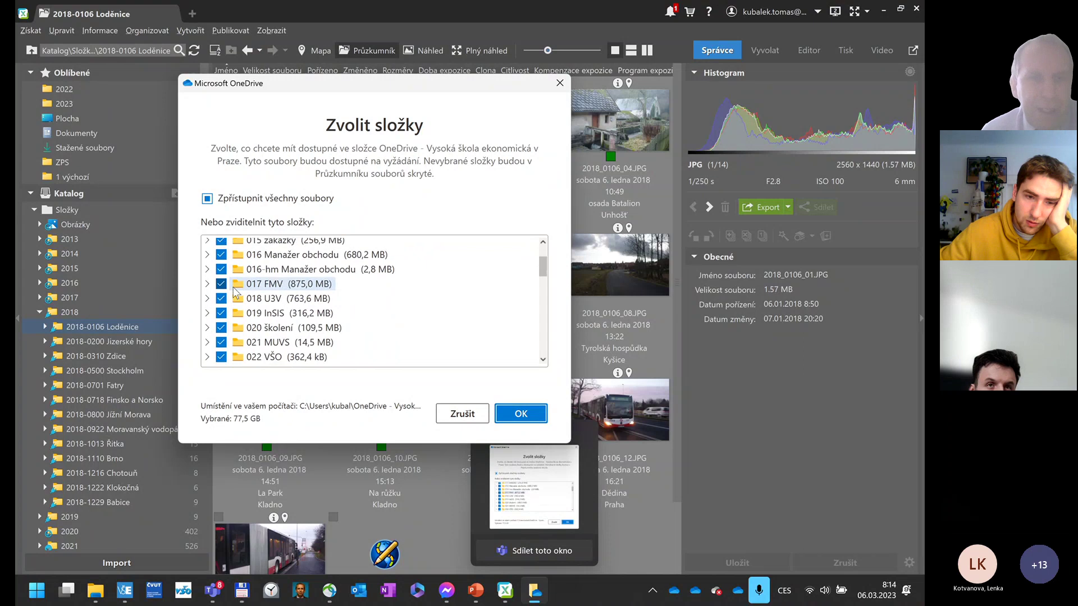
{"action": "scroll", "coordinate": [236, 292], "scroll_direction": "down", "scroll_amount": 2}
{"action": "scroll", "coordinate": [264, 303], "scroll_direction": "down", "scroll_amount": 2}
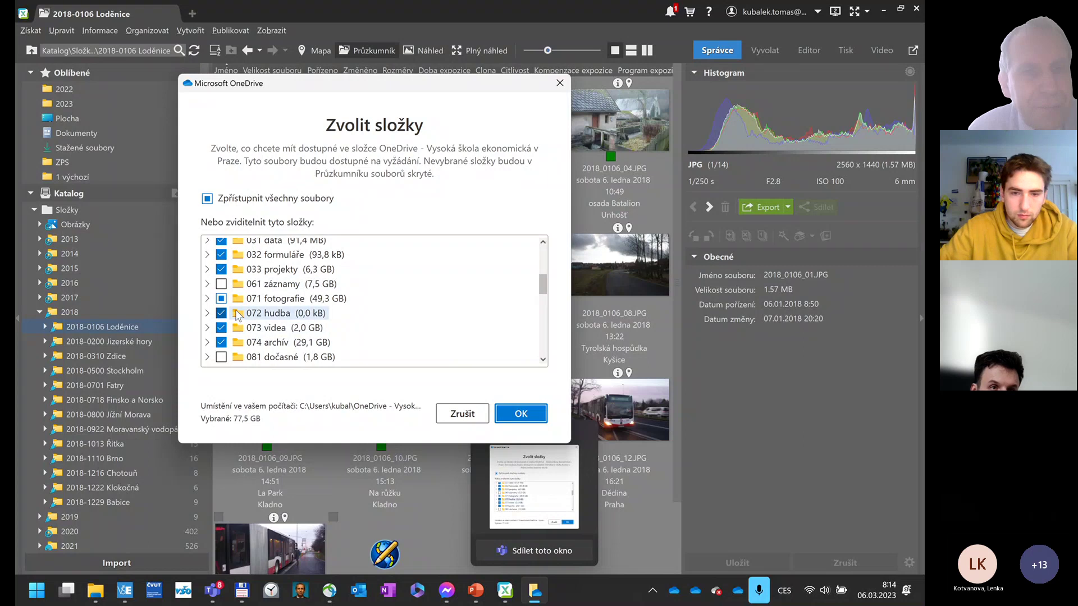
{"action": "scroll", "coordinate": [238, 316], "scroll_direction": "down", "scroll_amount": 1}
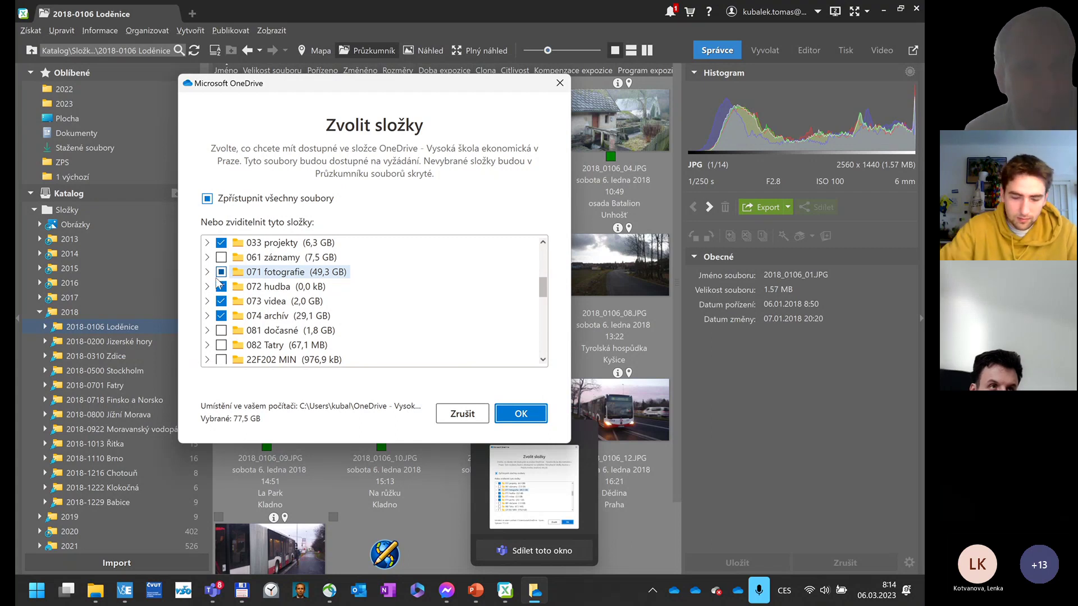
{"action": "left_click", "coordinate": [208, 273]}
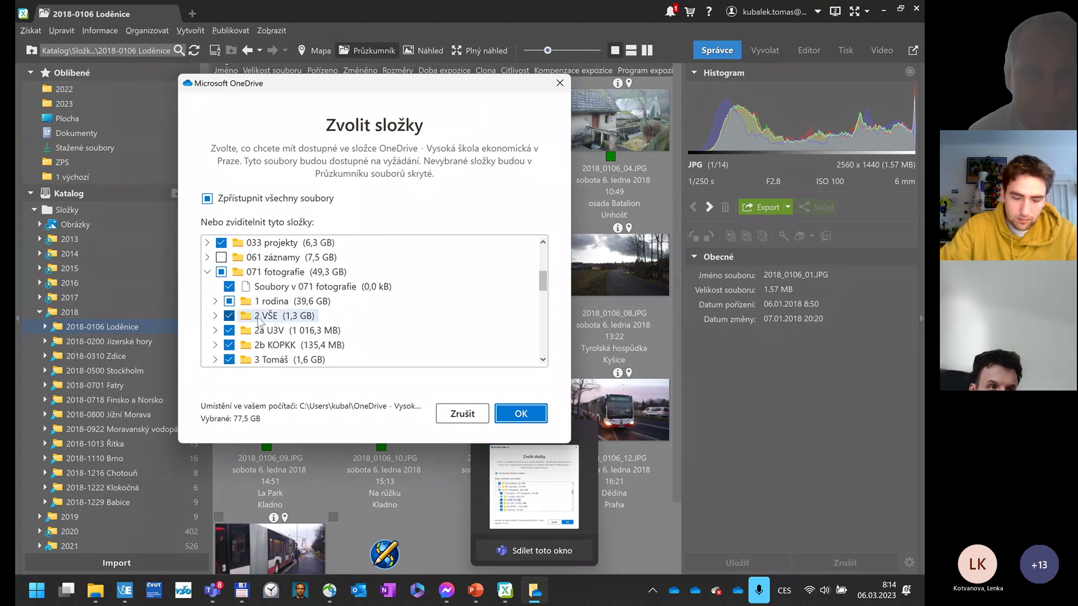
{"action": "left_click", "coordinate": [215, 302]}
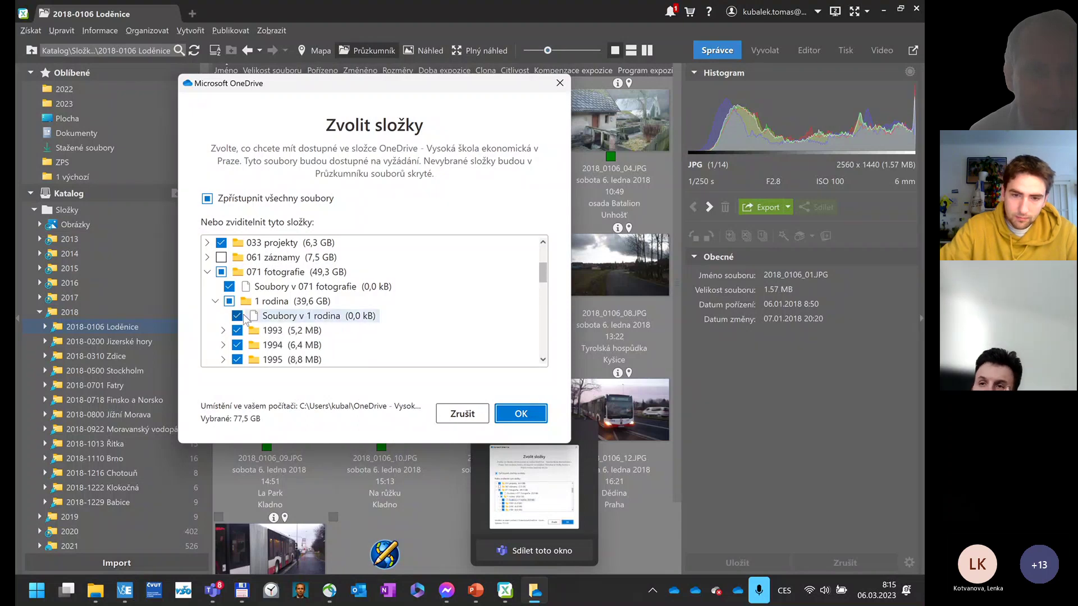
Expand 2018 within 1 rodina, include 2018-0106 Loděnice among the folders made available on the computer and confirm the selection.
{"action": "scroll", "coordinate": [246, 318], "scroll_direction": "down", "scroll_amount": 2}
{"action": "scroll", "coordinate": [246, 318], "scroll_direction": "down", "scroll_amount": 6}
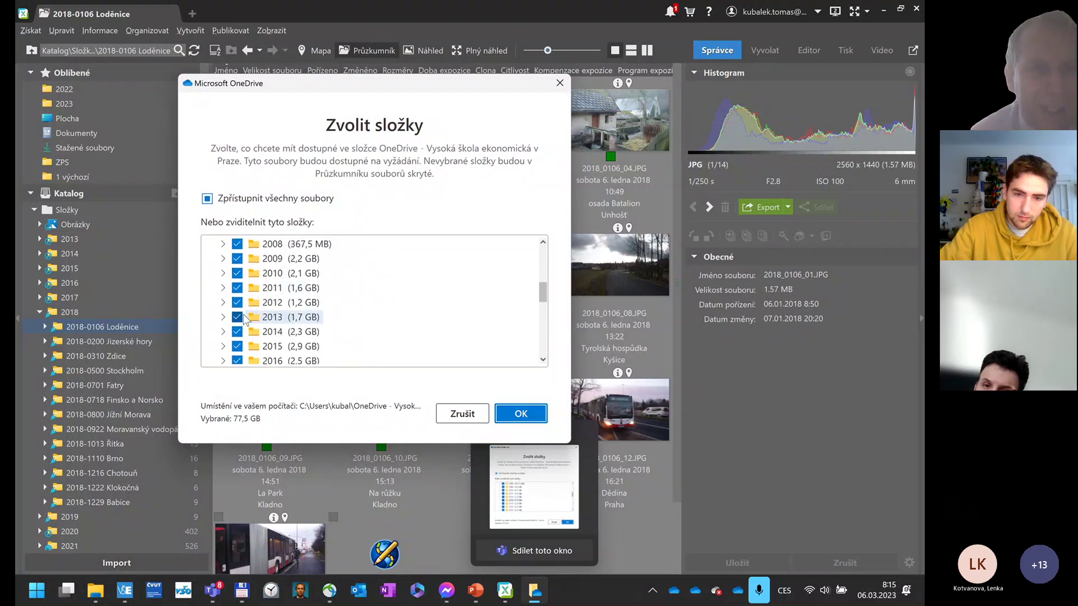
{"action": "scroll", "coordinate": [244, 316], "scroll_direction": "down", "scroll_amount": 2}
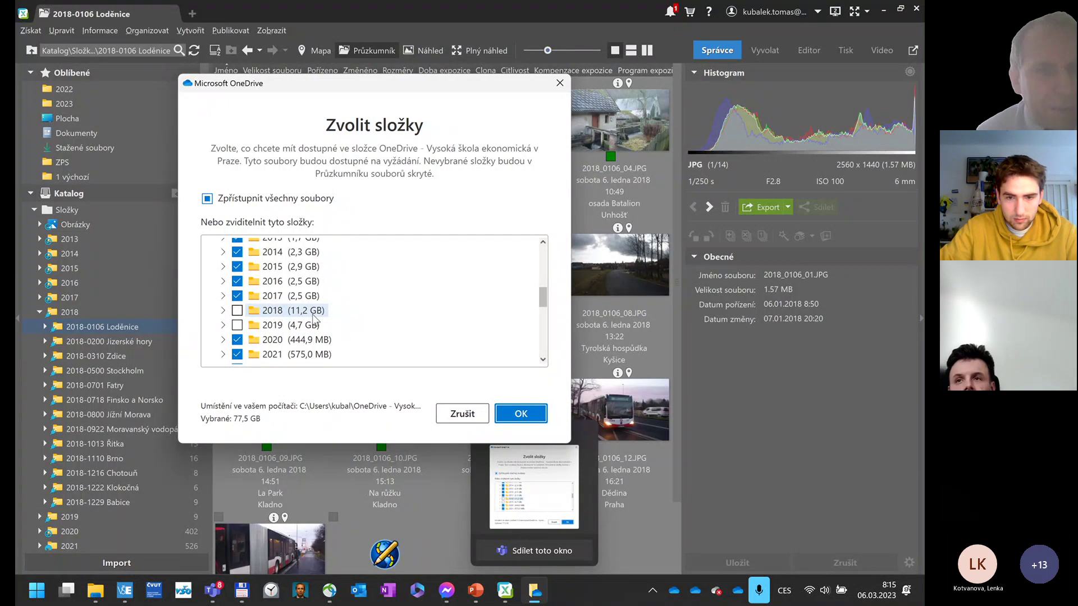
{"action": "left_click", "coordinate": [222, 310]}
{"action": "scroll", "coordinate": [307, 320], "scroll_direction": "down", "scroll_amount": 1}
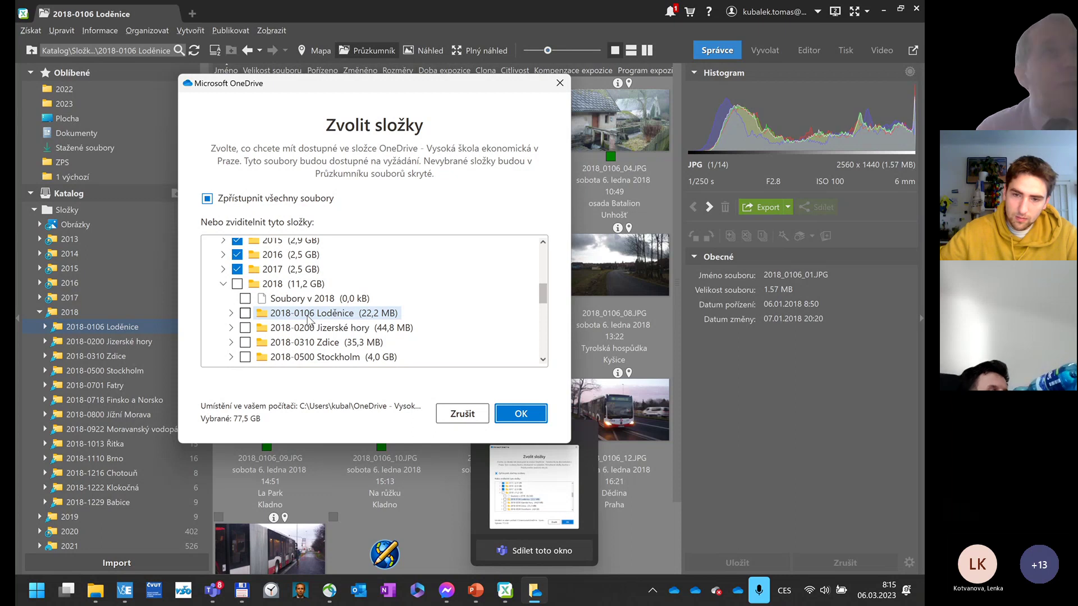
{"action": "left_click", "coordinate": [244, 314]}
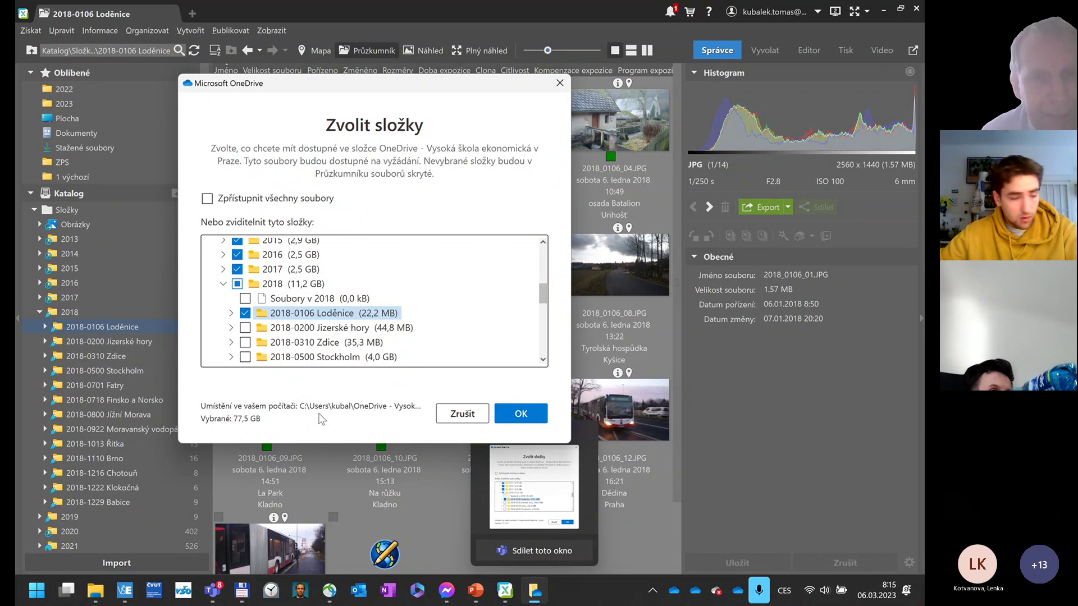
{"action": "left_click", "coordinate": [522, 414]}
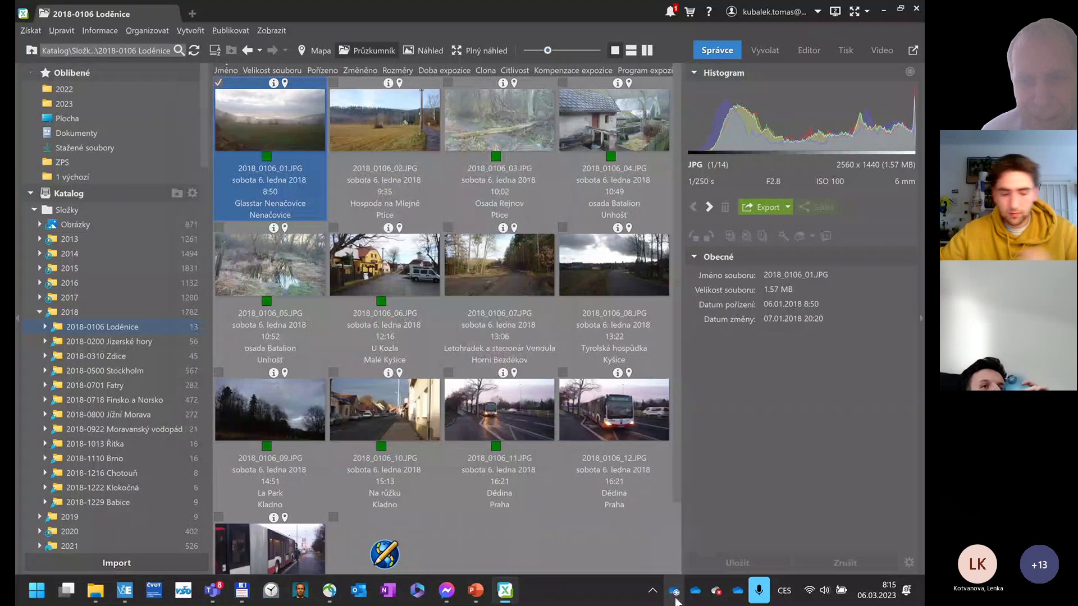
Check the recent sync activity of the OneDrive - Vysoká škola ekonomická v Praze client.
{"action": "mouse_move", "coordinate": [675, 601]}
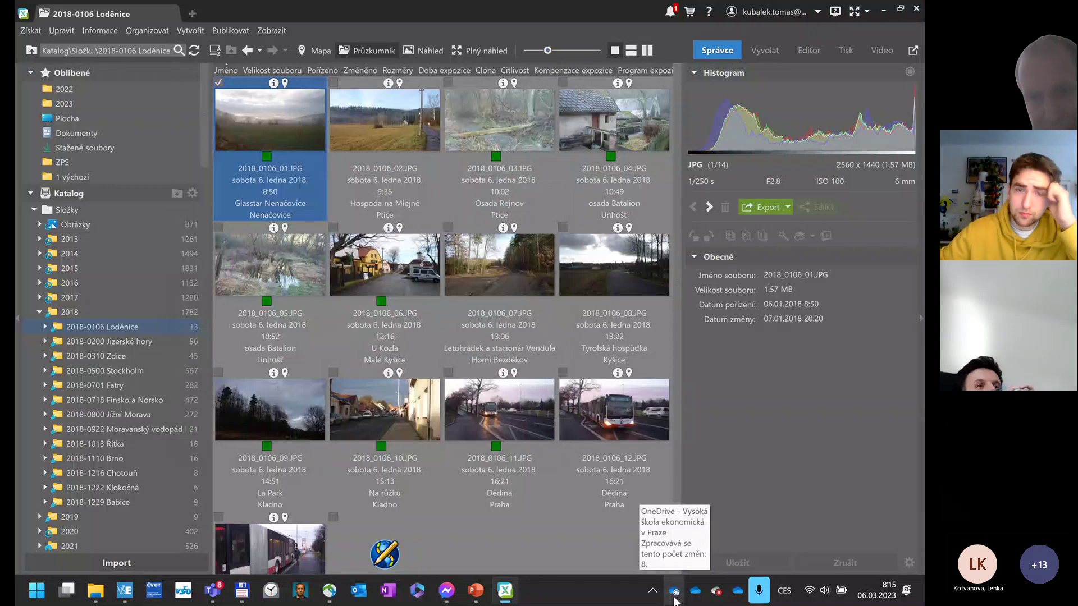
{"action": "left_click", "coordinate": [675, 600]}
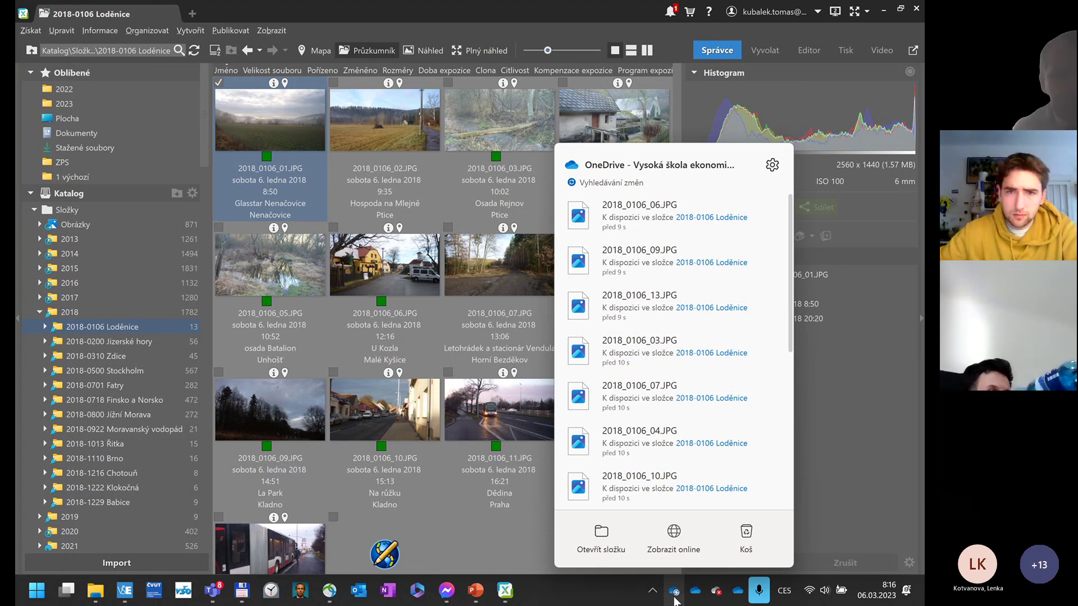
Switch to Total Commander and open the OneDrive - Vysoká škola ekonomická v Praze folder from the favourite directories.
{"action": "left_click", "coordinate": [241, 590]}
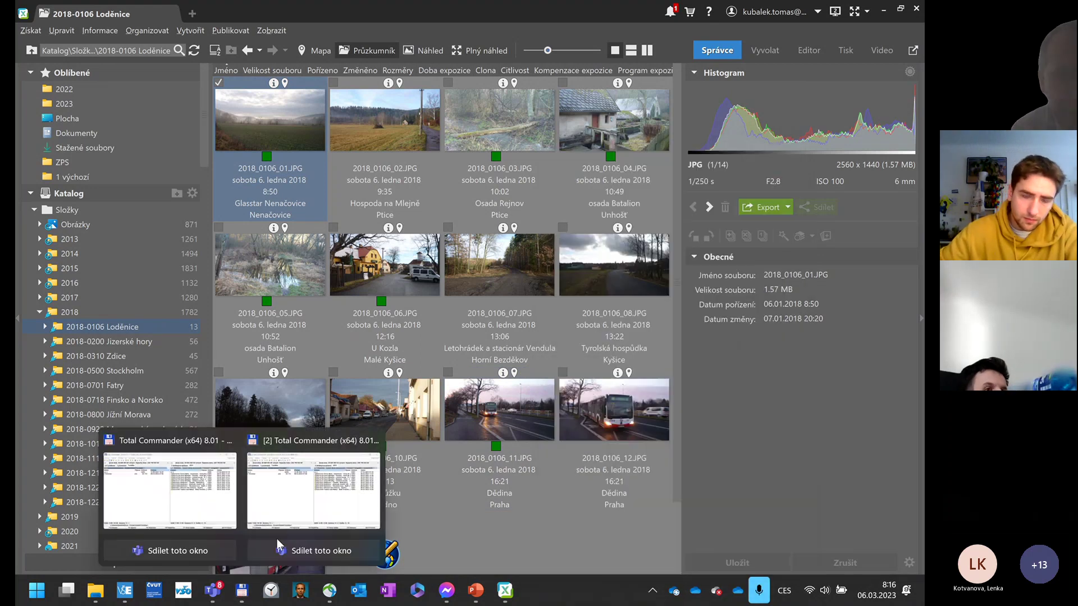
{"action": "left_click", "coordinate": [289, 503]}
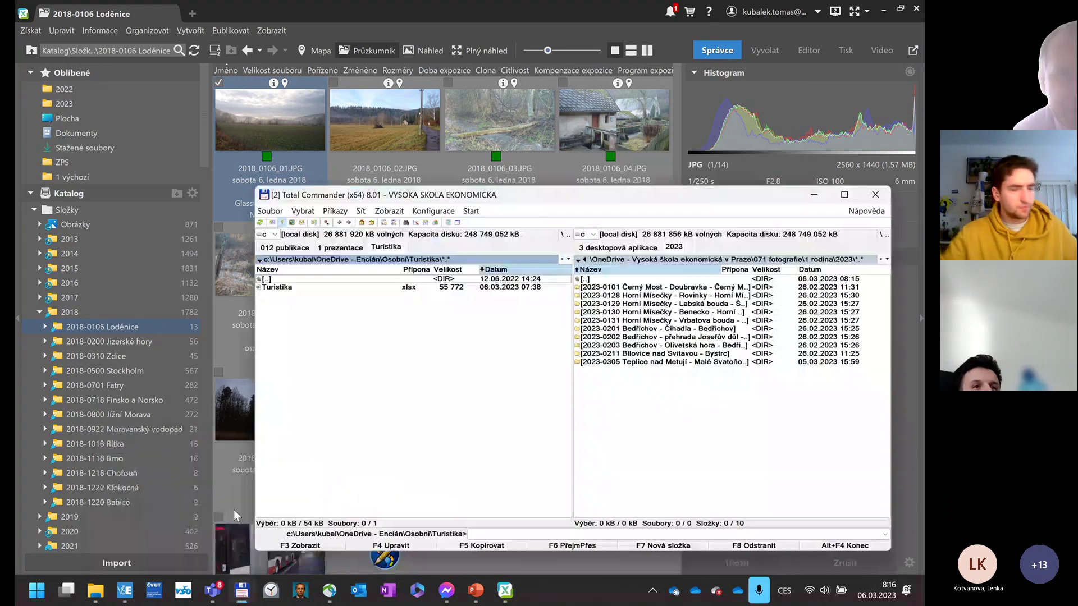
{"action": "left_click", "coordinate": [240, 592]}
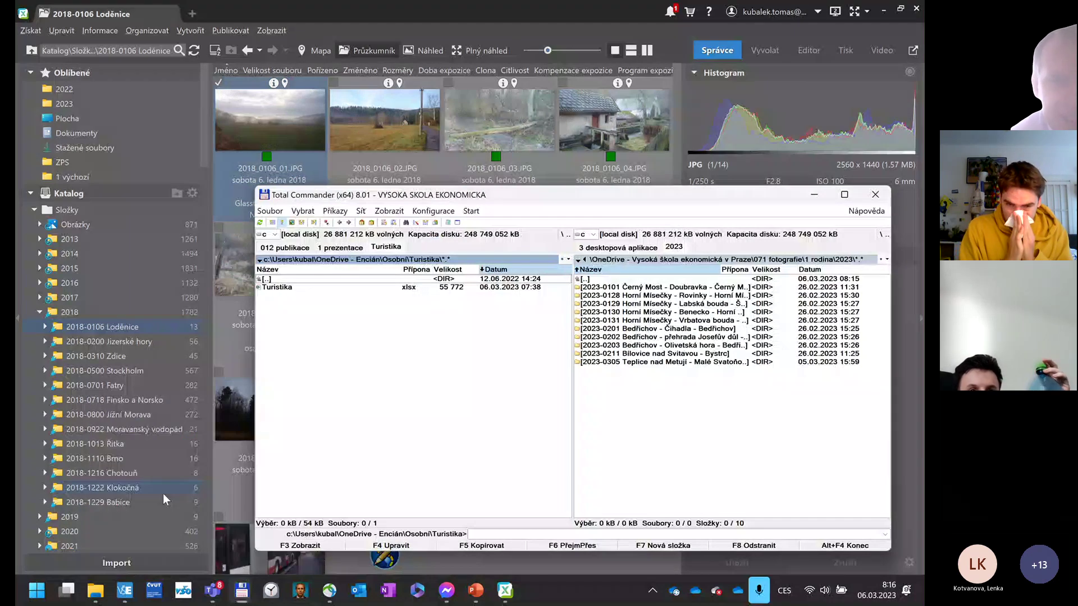
{"action": "key", "text": "ctrl+d"}
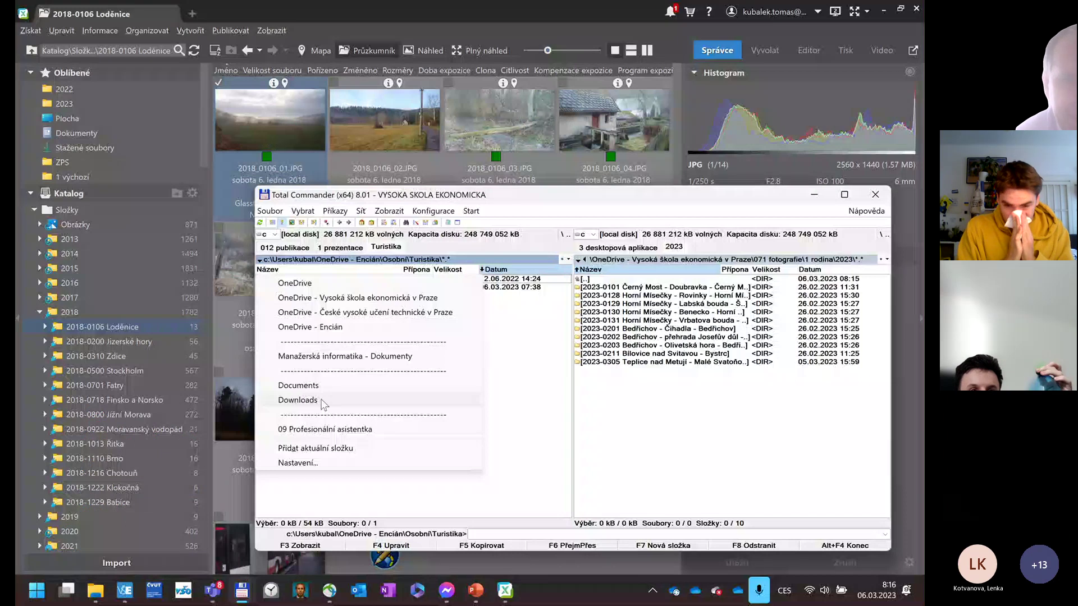
{"action": "left_click", "coordinate": [332, 302]}
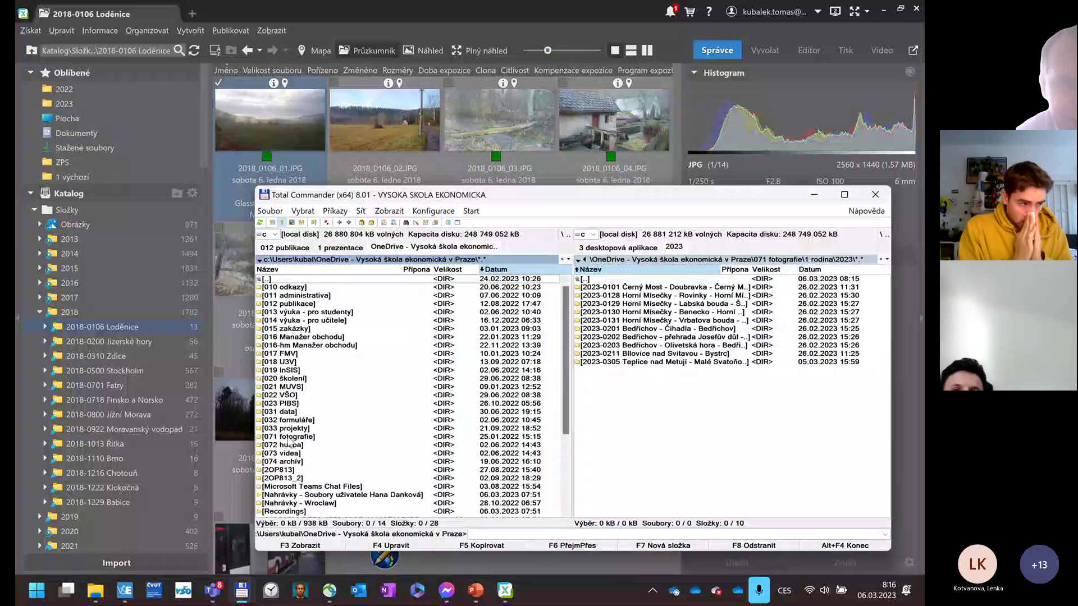
Browse through 071 fotografie, 1 rodina and 2018 to open the local 2018-0106 Loděnice folder.
{"action": "double_click", "coordinate": [289, 438]}
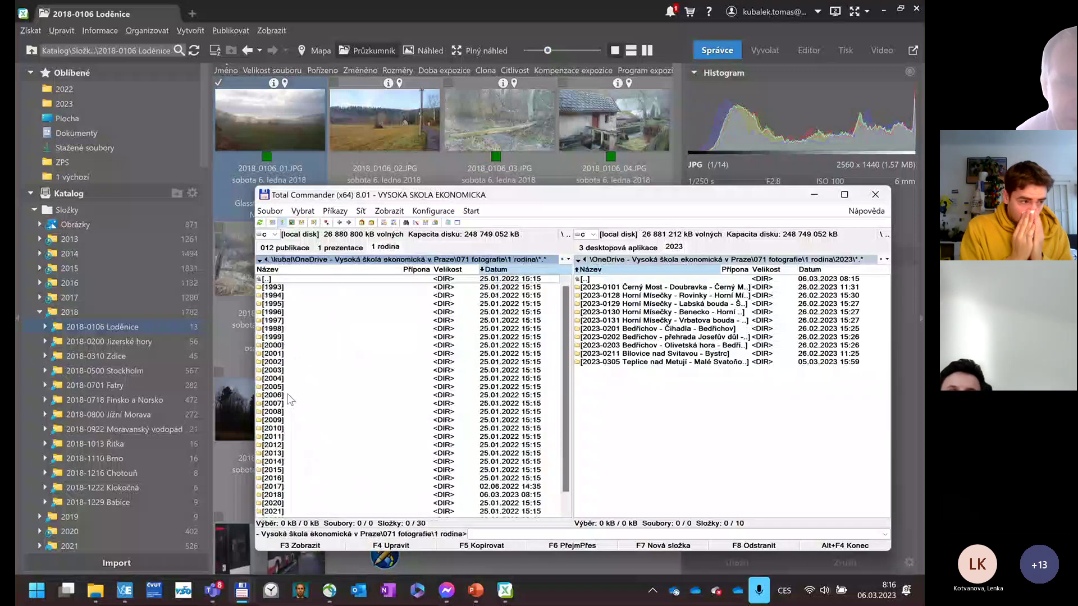
{"action": "double_click", "coordinate": [292, 425]}
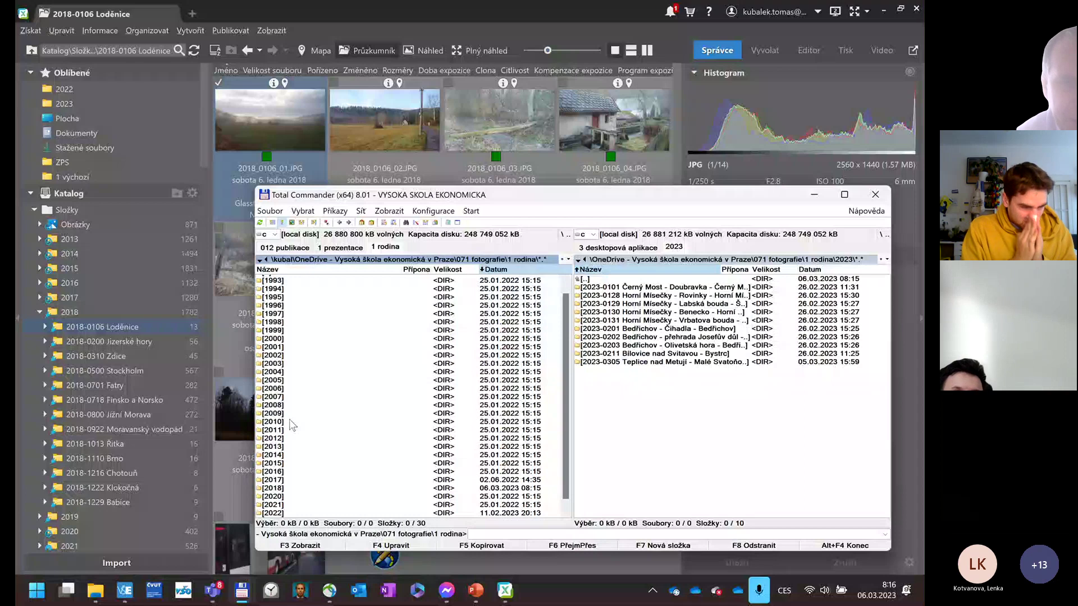
{"action": "double_click", "coordinate": [275, 487]}
{"action": "double_click", "coordinate": [298, 287]}
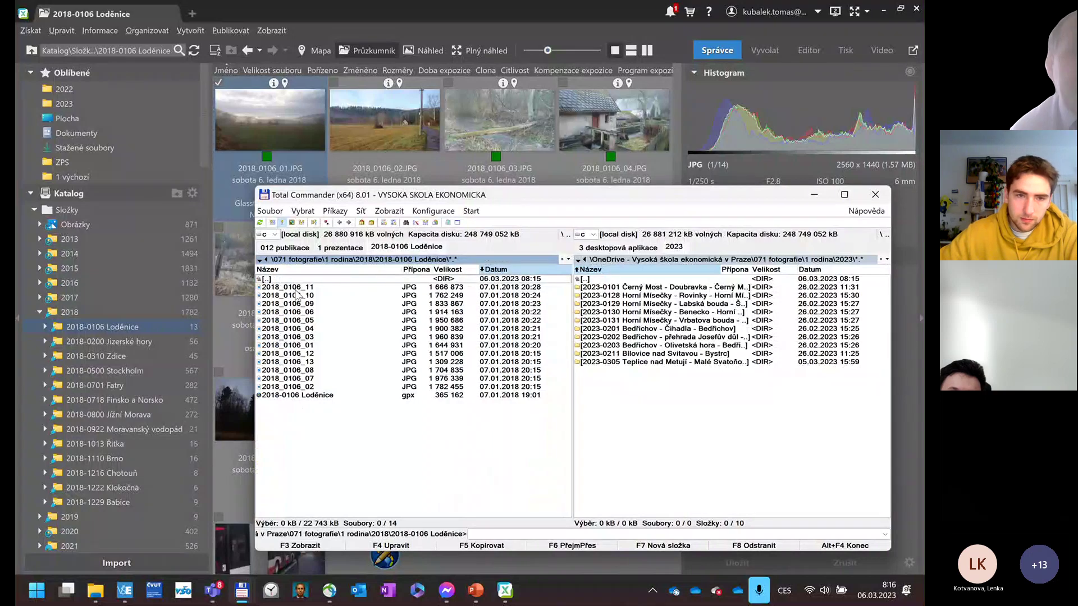
Return to Zoner Photo Studio and view the 2018-0106 Loděnice photos full screen, from 2018_0106_01.JPG through 2018_0106_06.JPG.
{"action": "left_click", "coordinate": [272, 129]}
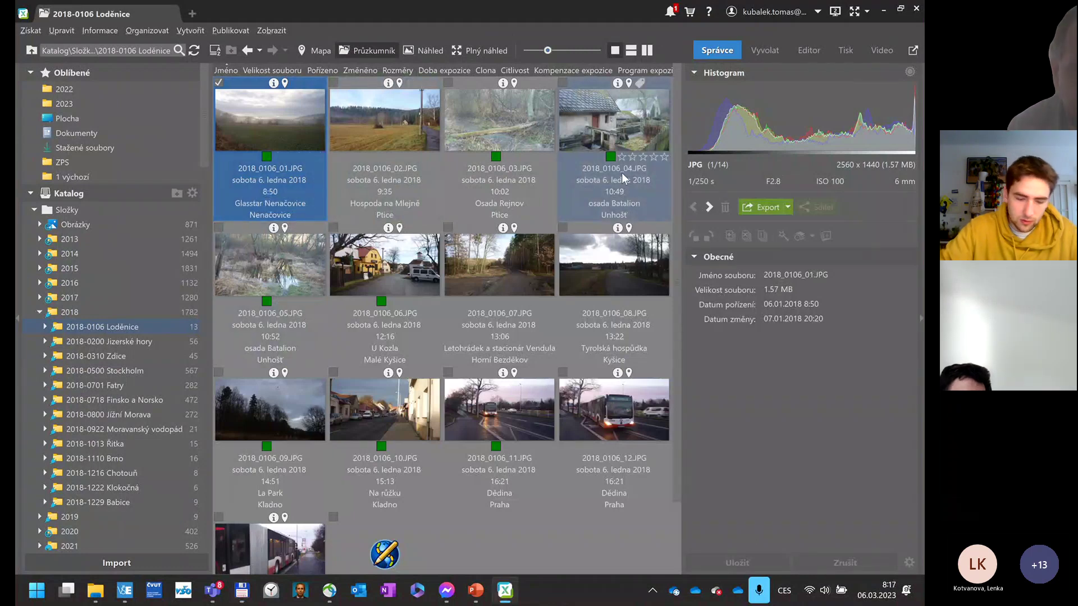
{"action": "key", "text": "F11"}
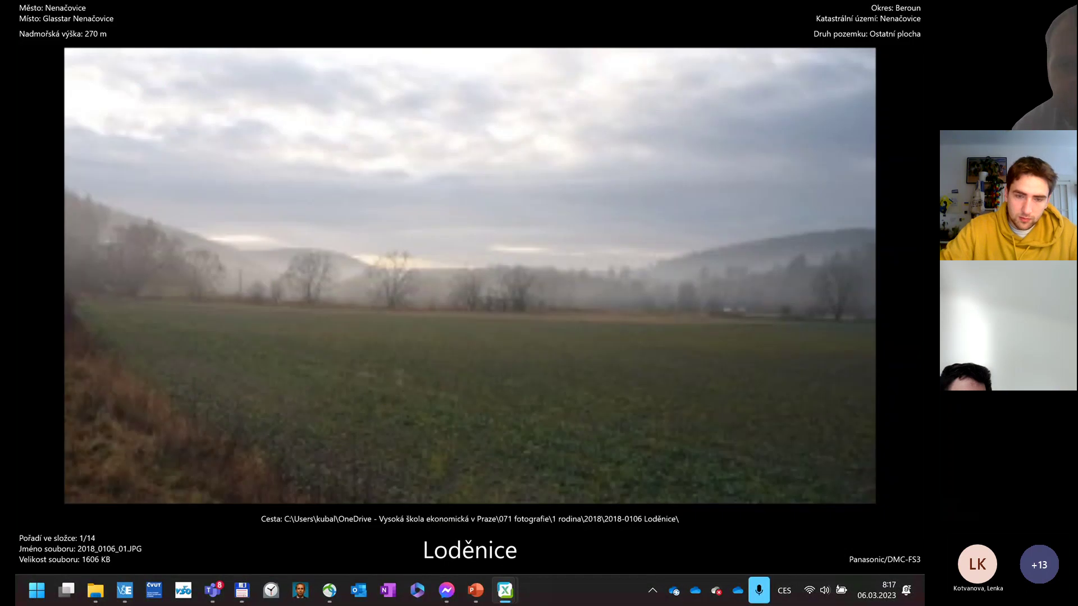
{"action": "scroll", "coordinate": [465, 298], "scroll_direction": "down", "scroll_amount": 2}
{"action": "scroll", "coordinate": [464, 298], "scroll_direction": "up", "scroll_amount": 1}
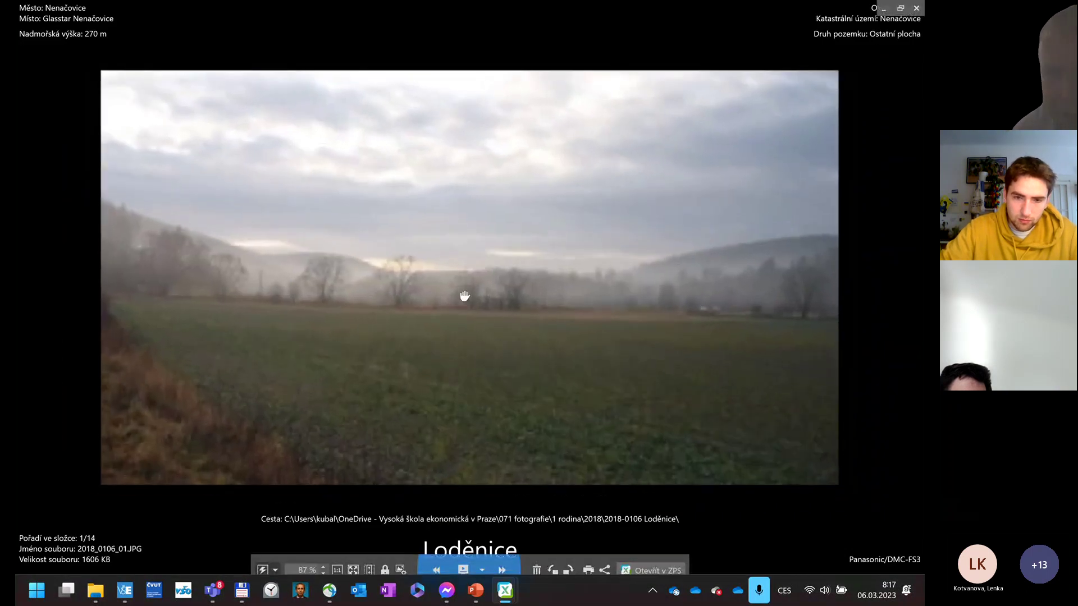
{"action": "key", "text": "Right"}
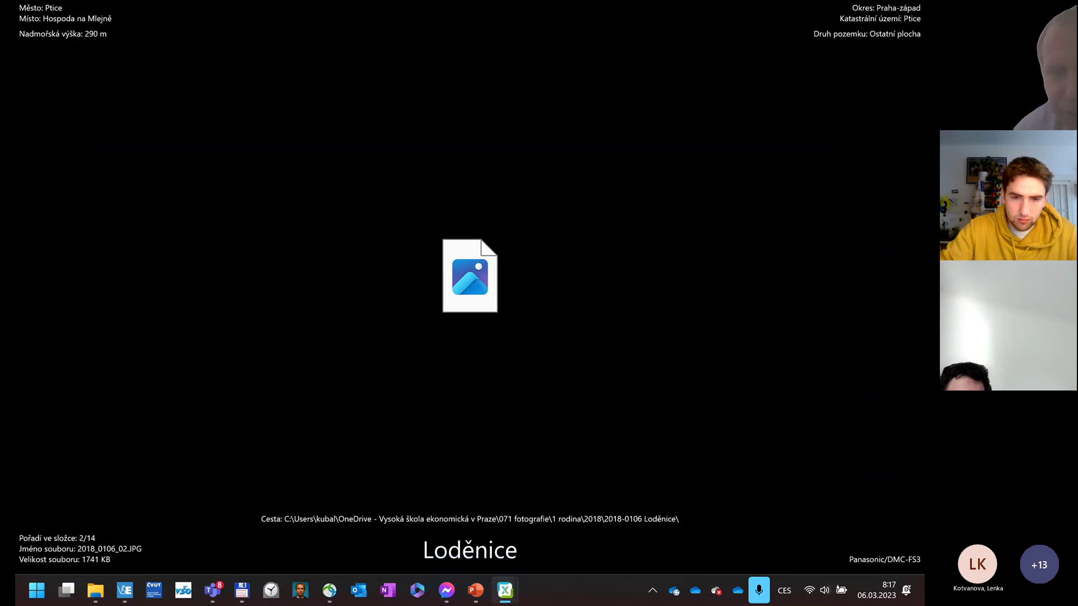
{"action": "key", "text": "Right"}
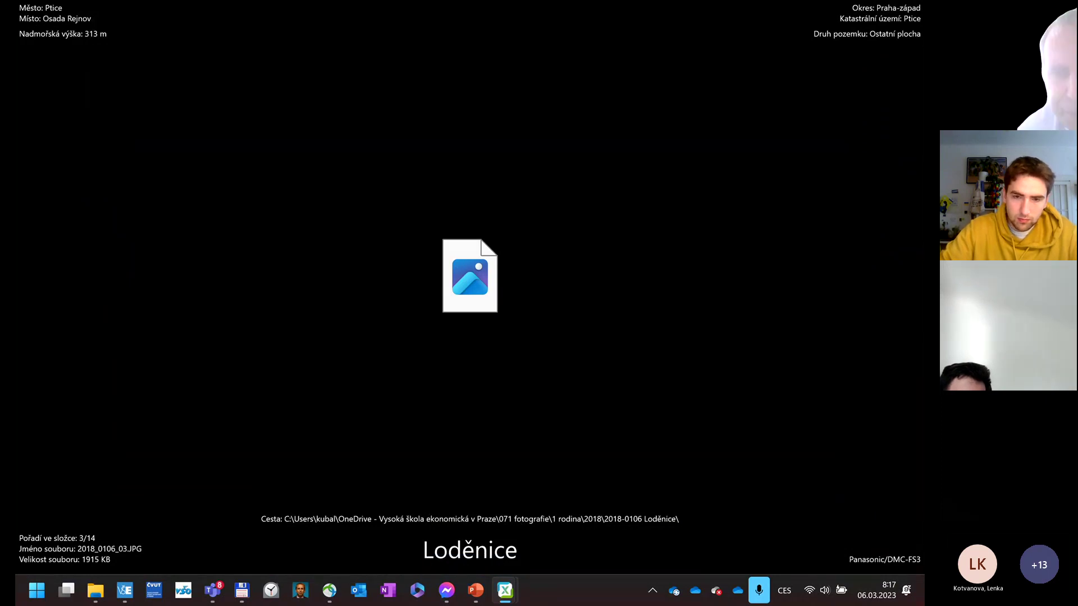
{"action": "key", "text": "Right"}
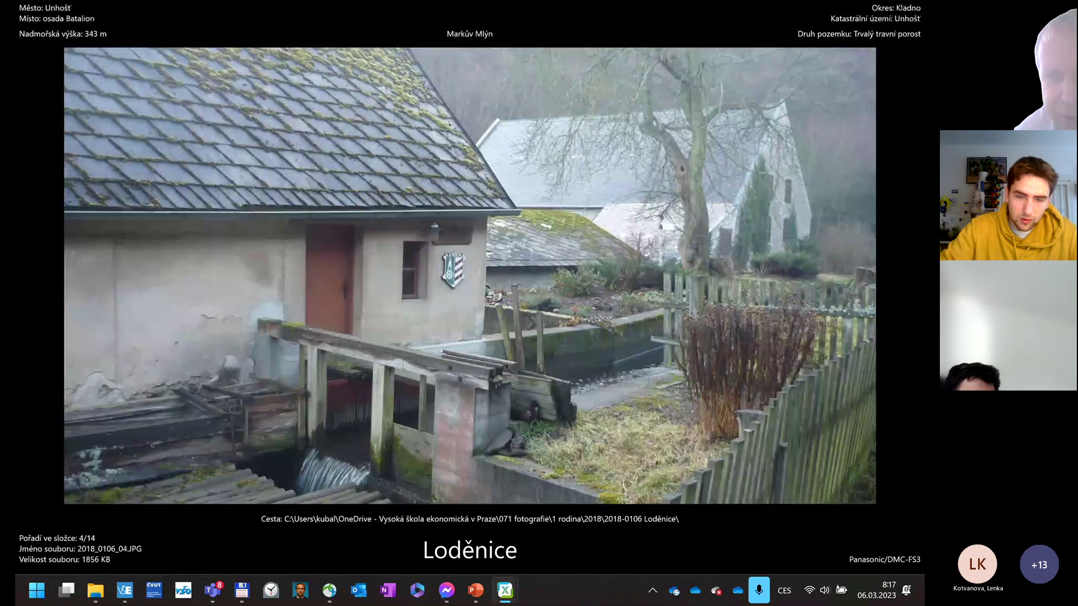
{"action": "key", "text": "Right"}
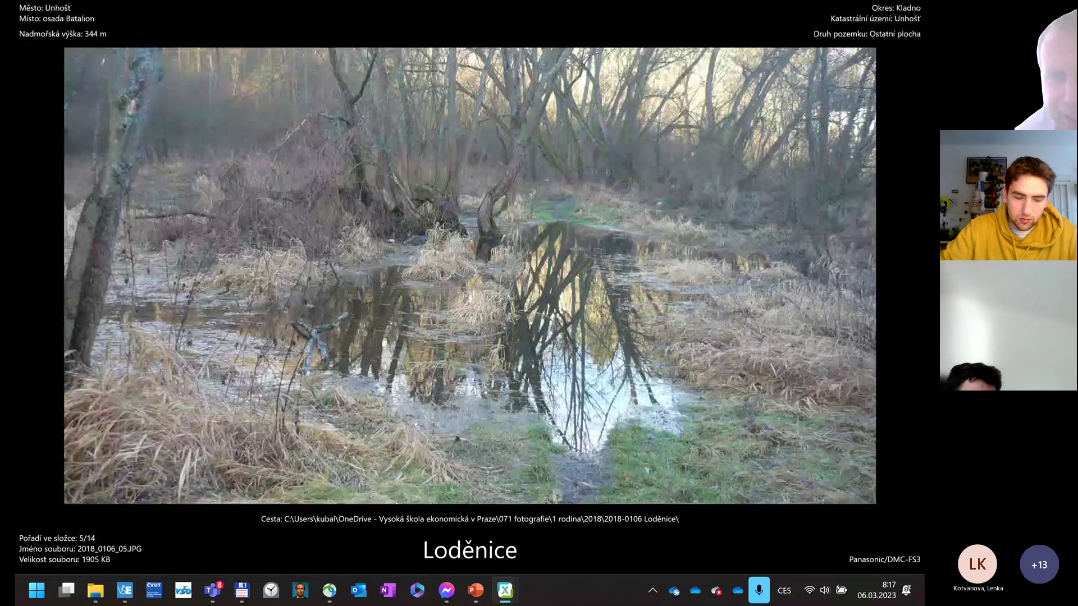
{"action": "key", "text": "Right"}
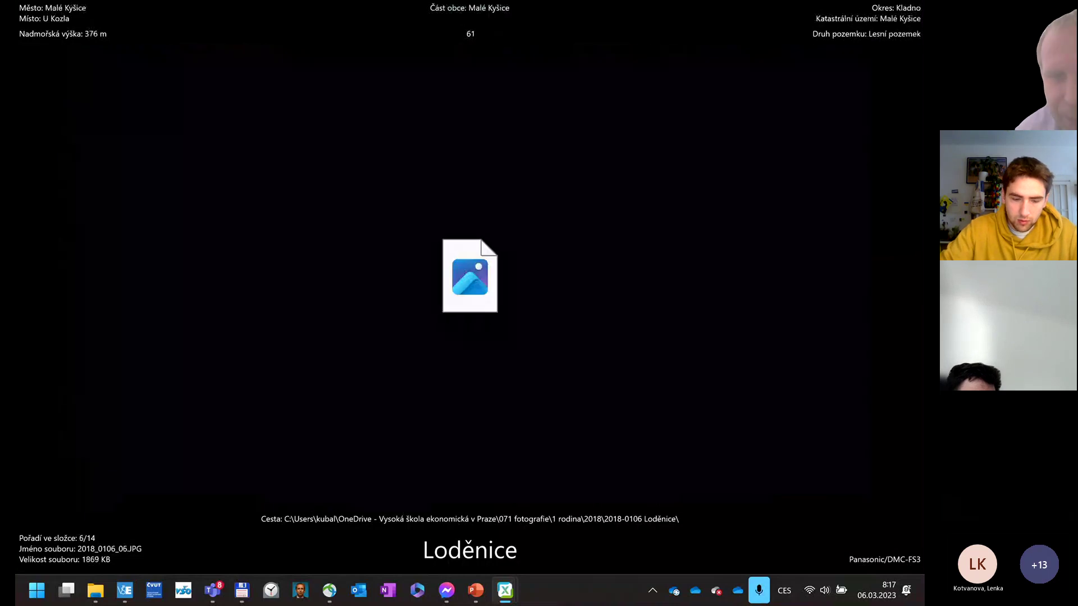